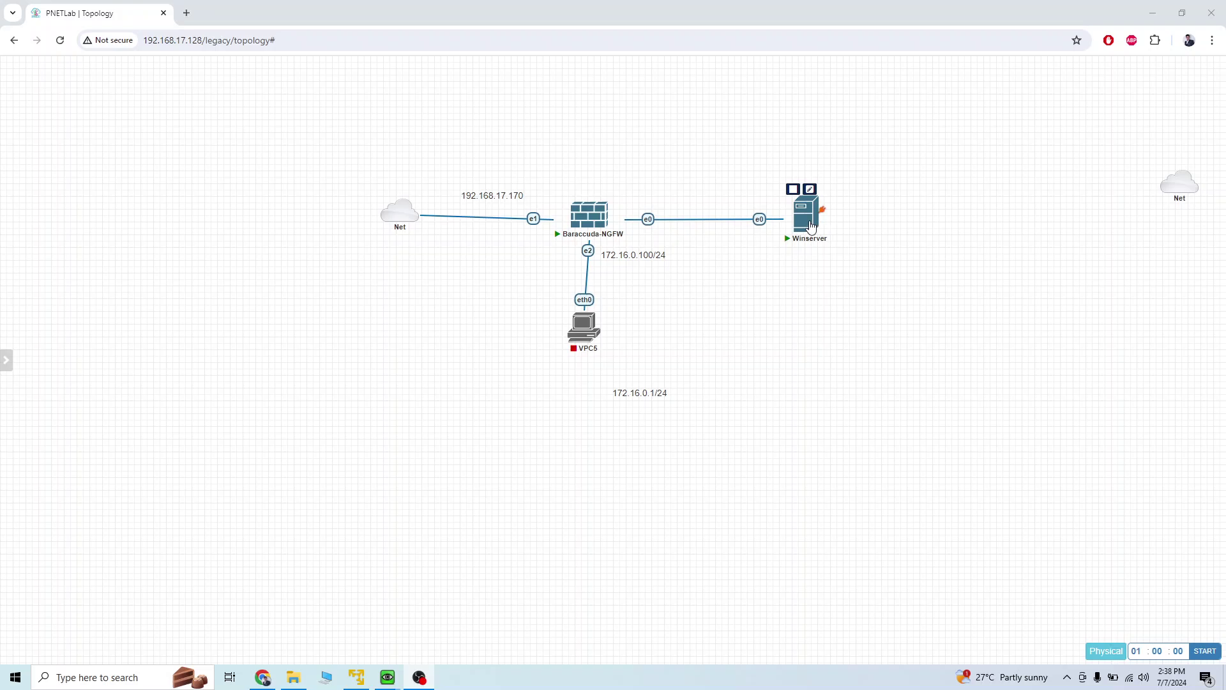
Step: Open the Winserver node's console from the PNETLab topology
left_click(807, 220)
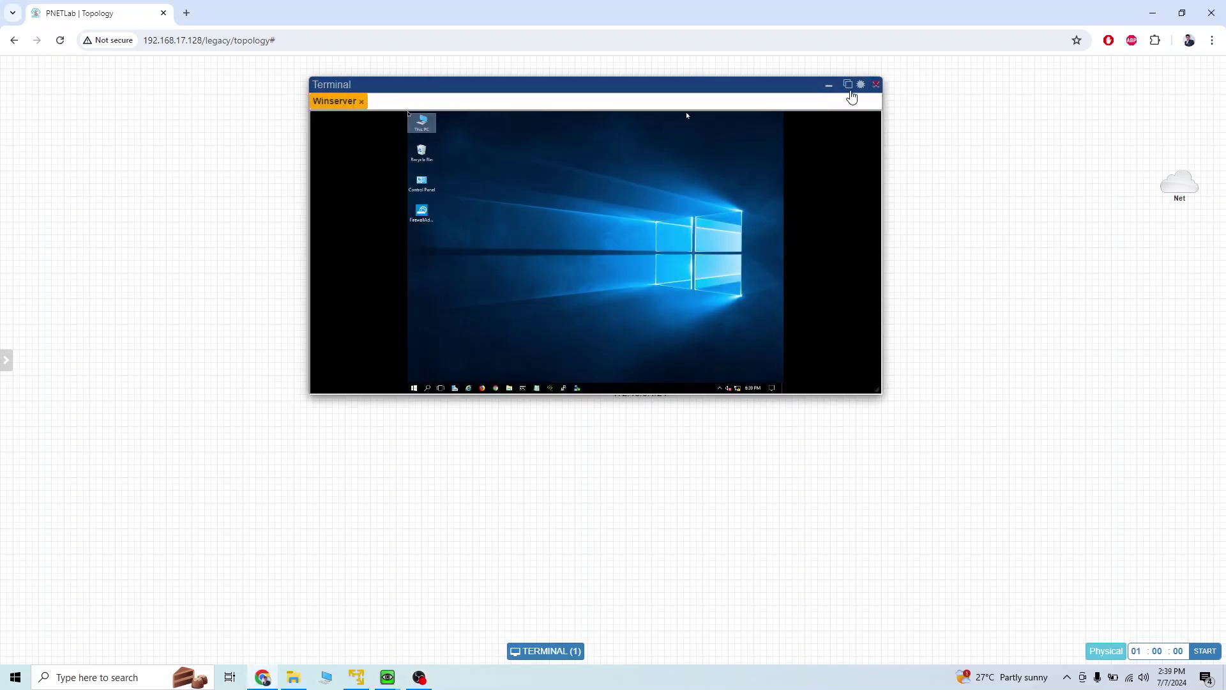
Step: Pop the console into its own tab, then sign in to 192.168.200.200 as root, trusting its key
left_click(848, 87)
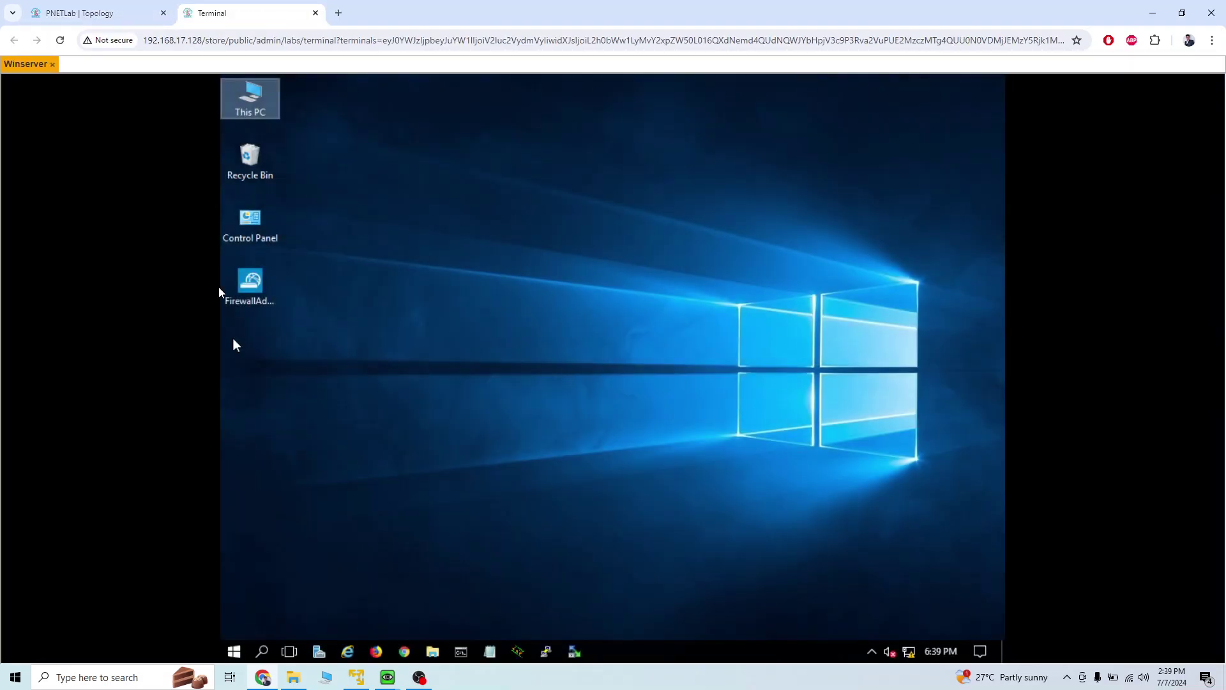
double_click(250, 285)
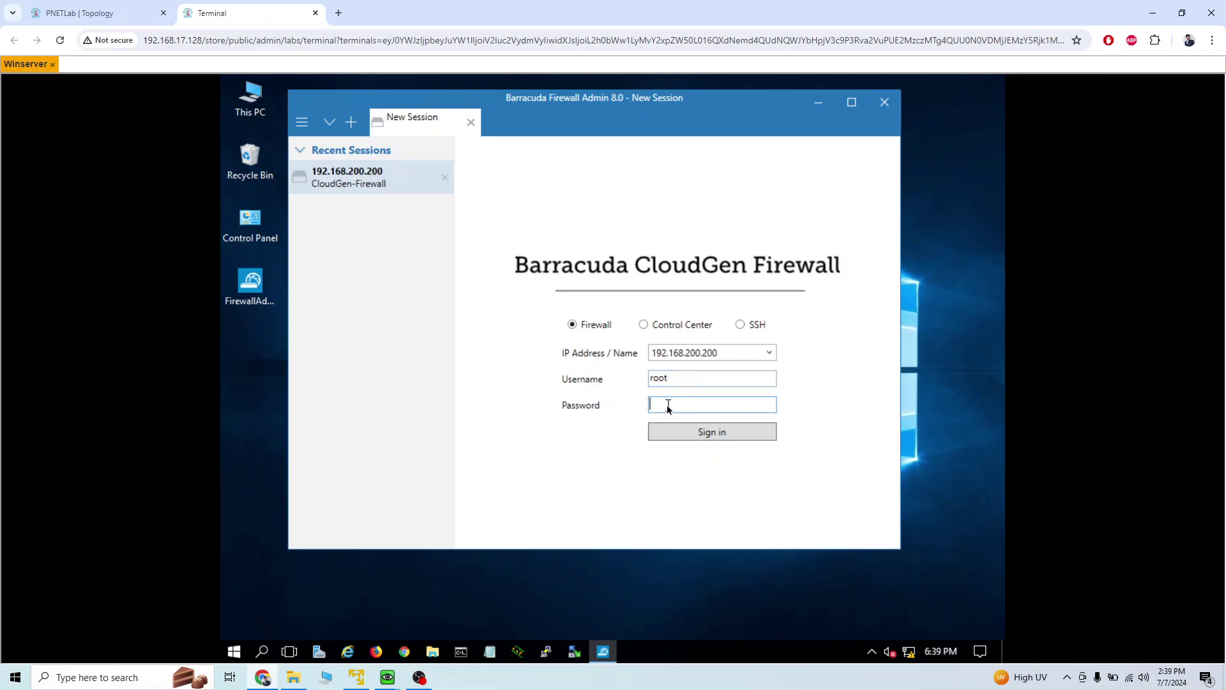
type("gf")
left_click(716, 438)
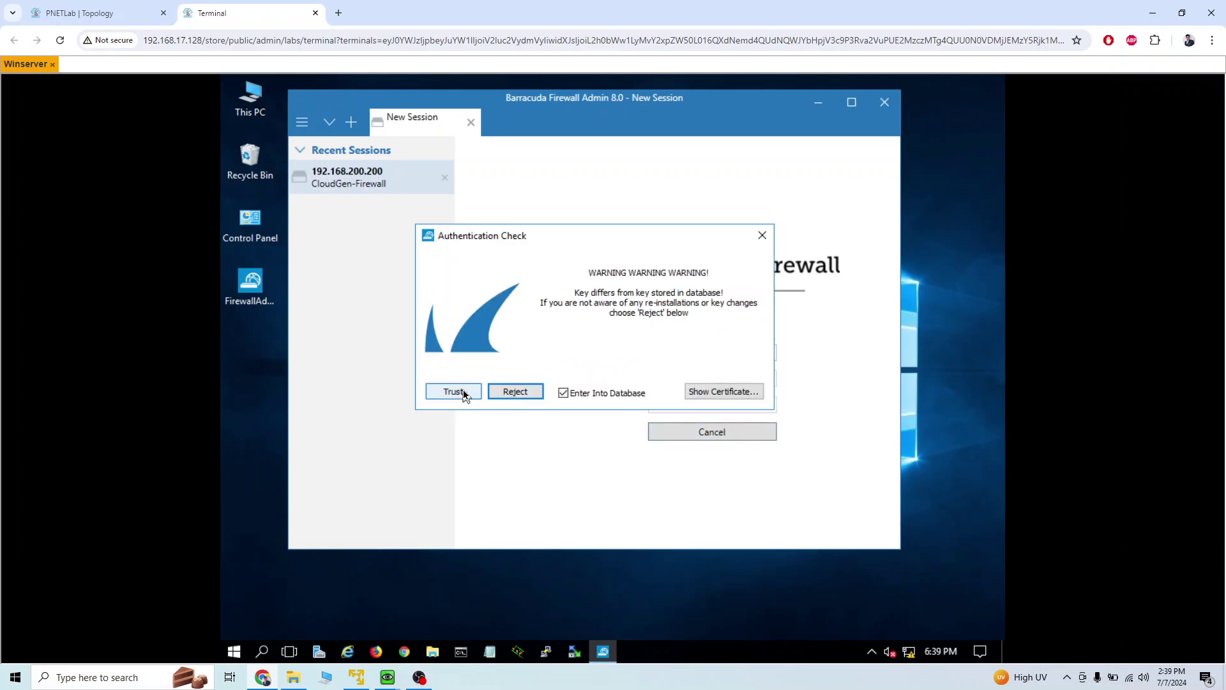
left_click(454, 393)
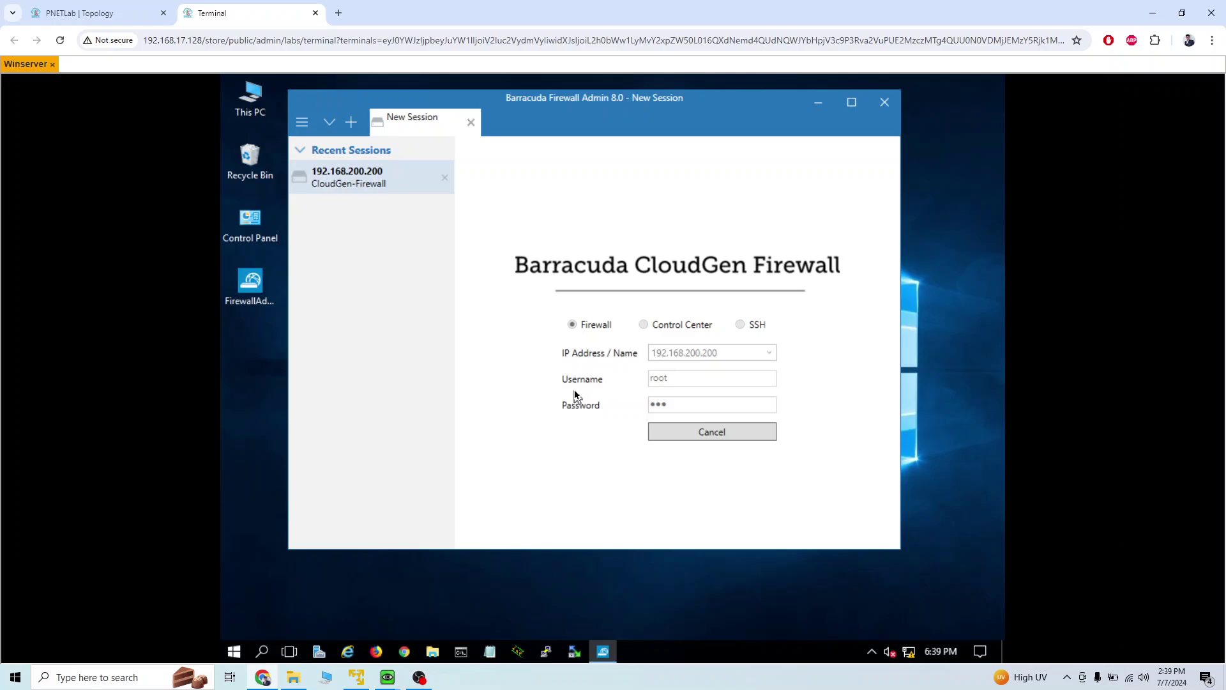
Step: Maximize Firewall Admin and browse the box Network configuration to the eth0–eth5 Interfaces page
left_click(851, 103)
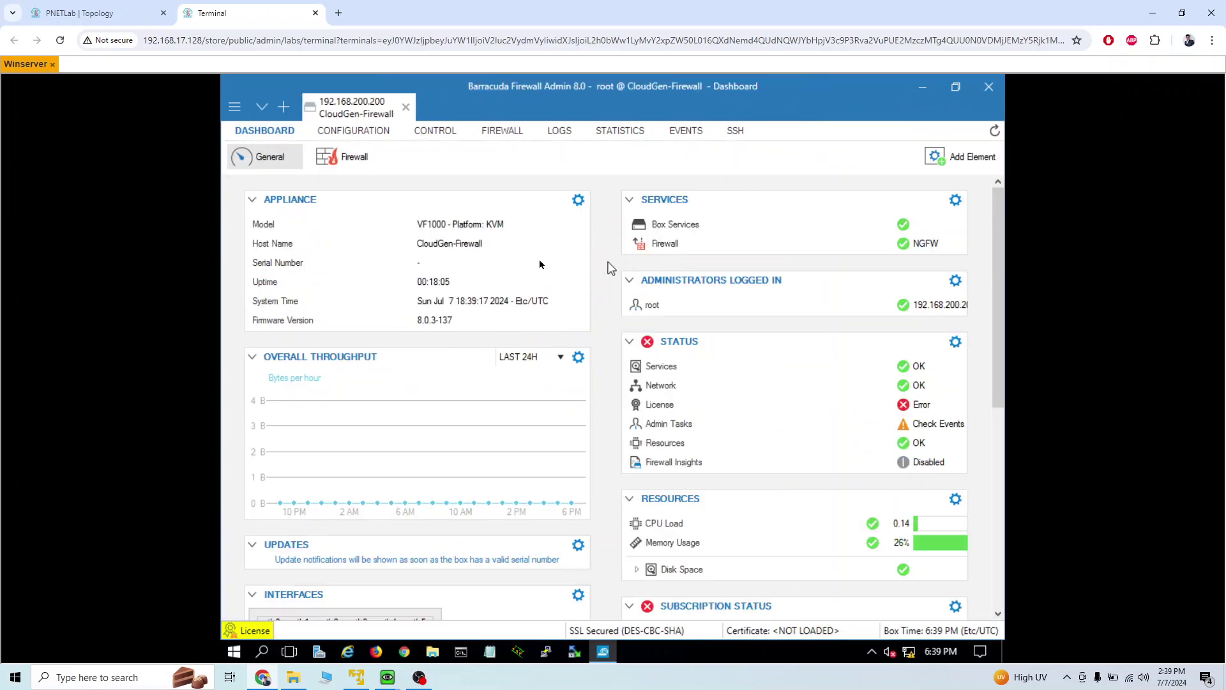
left_click(362, 133)
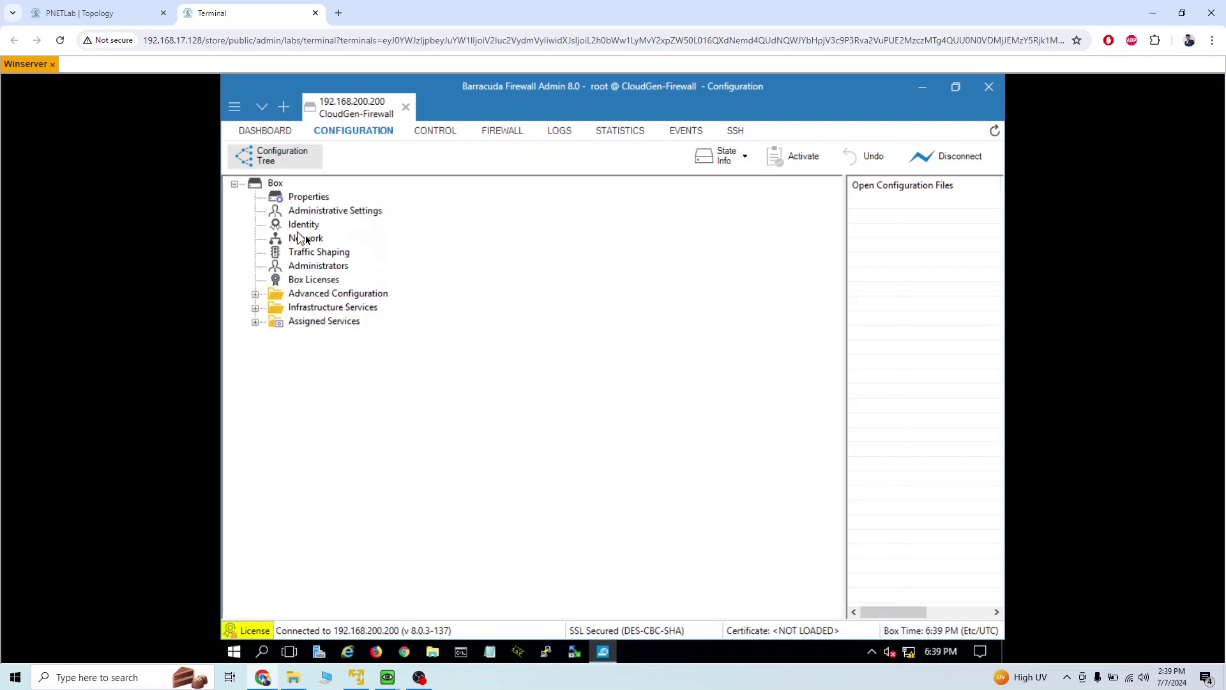
double_click(306, 239)
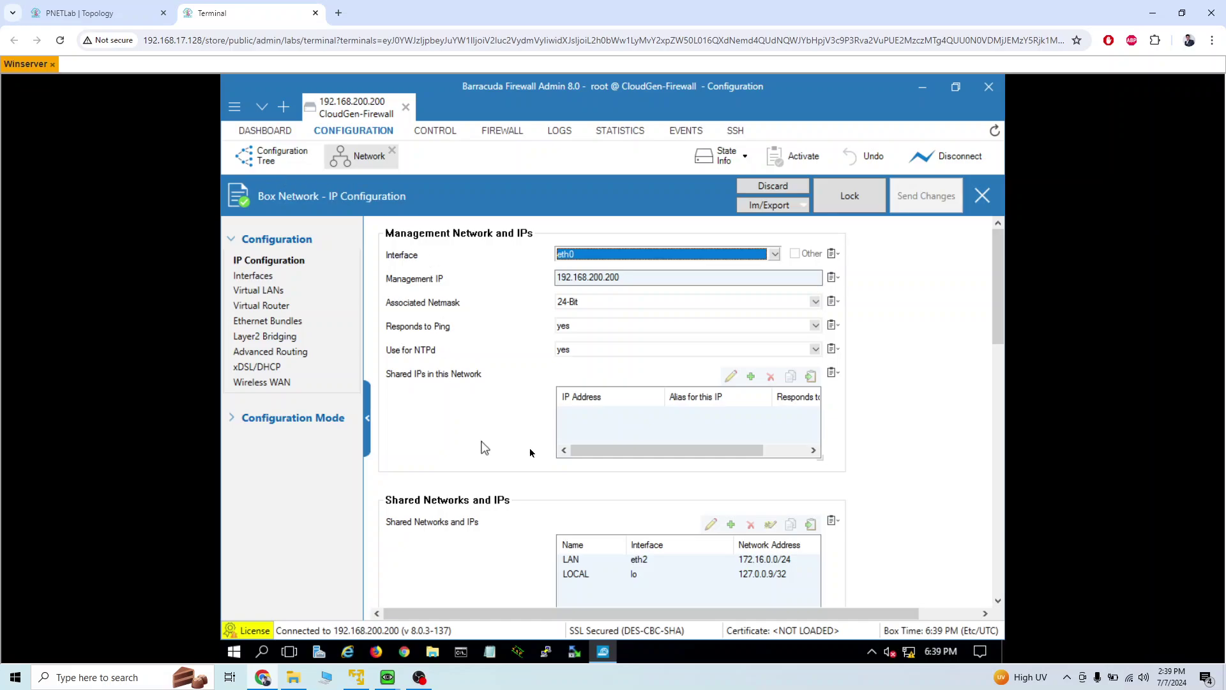
scroll(798, 545, "down", 2)
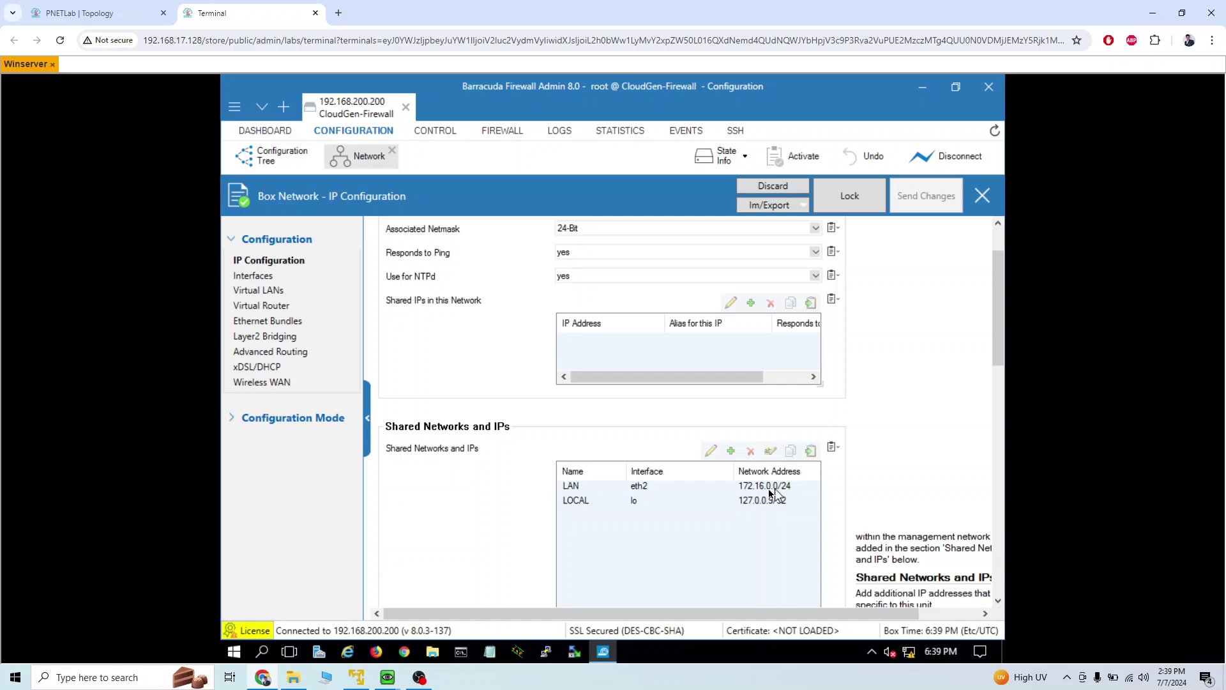
left_click(271, 276)
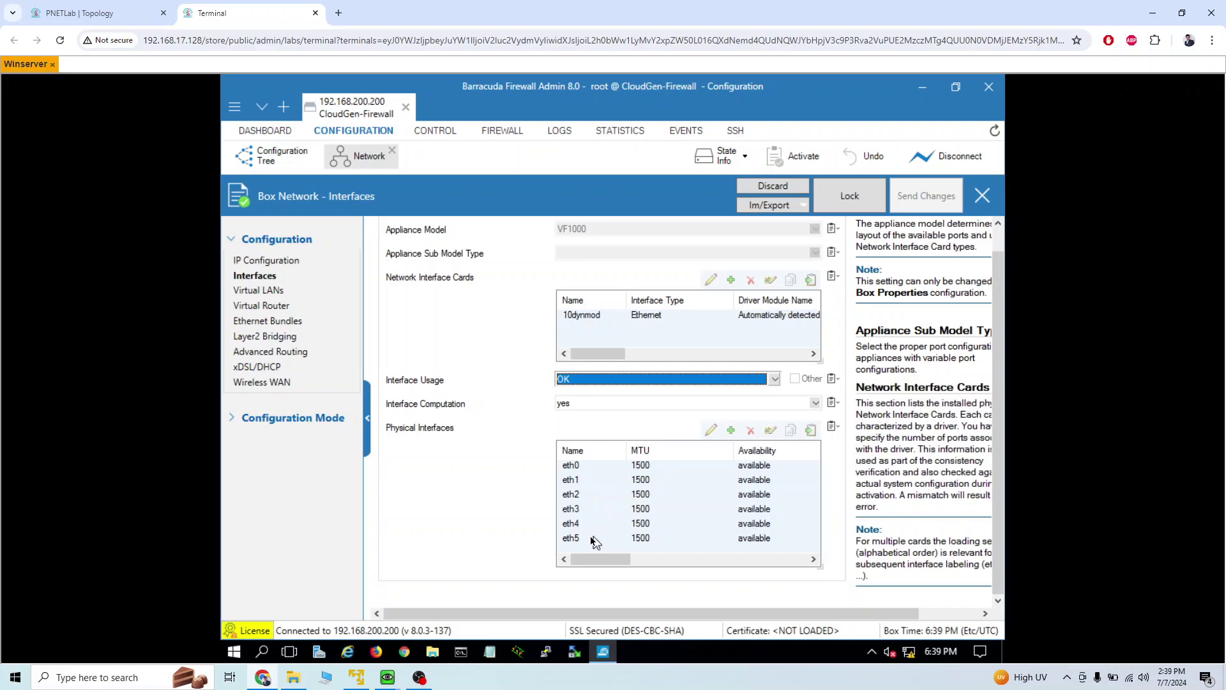
Step: Expand Assigned Services > NGFW (Firewall) and open its Forwarding Rules, showing NewRule and BLOCKALL
left_click(279, 156)
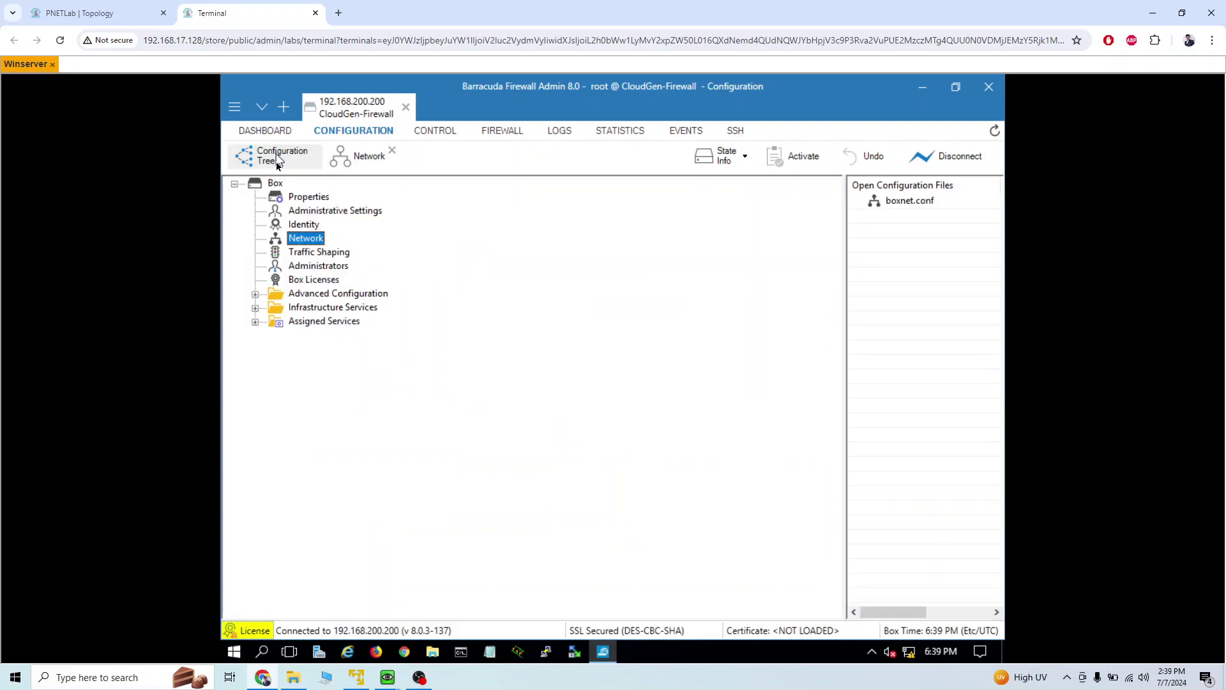
left_click(255, 322)
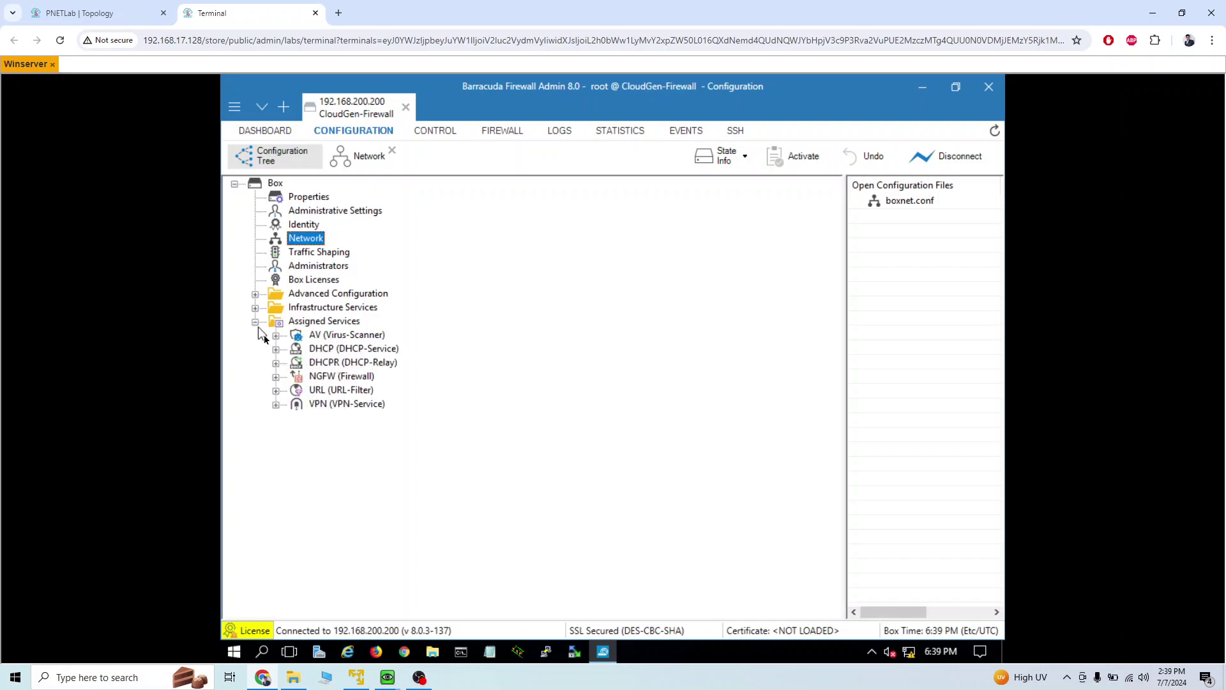
left_click(276, 377)
double_click(344, 395)
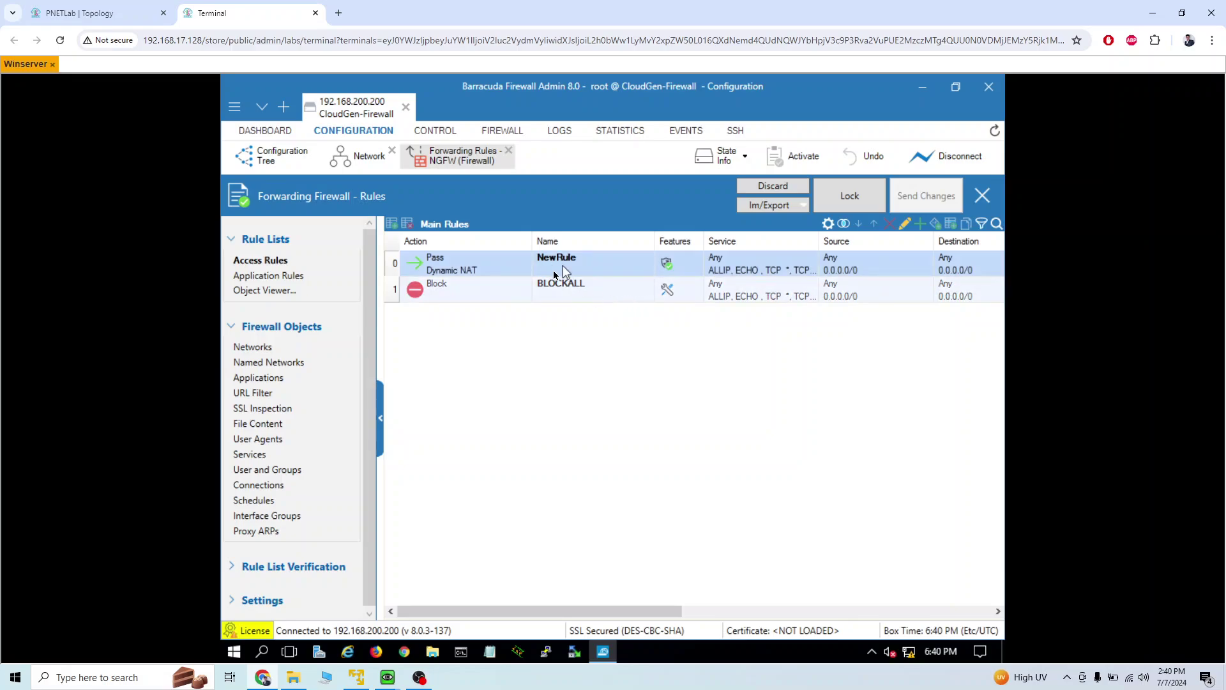
Step: Check live interface and route status under CONTROL > Network, then go back to the Configuration Tree
left_click(449, 134)
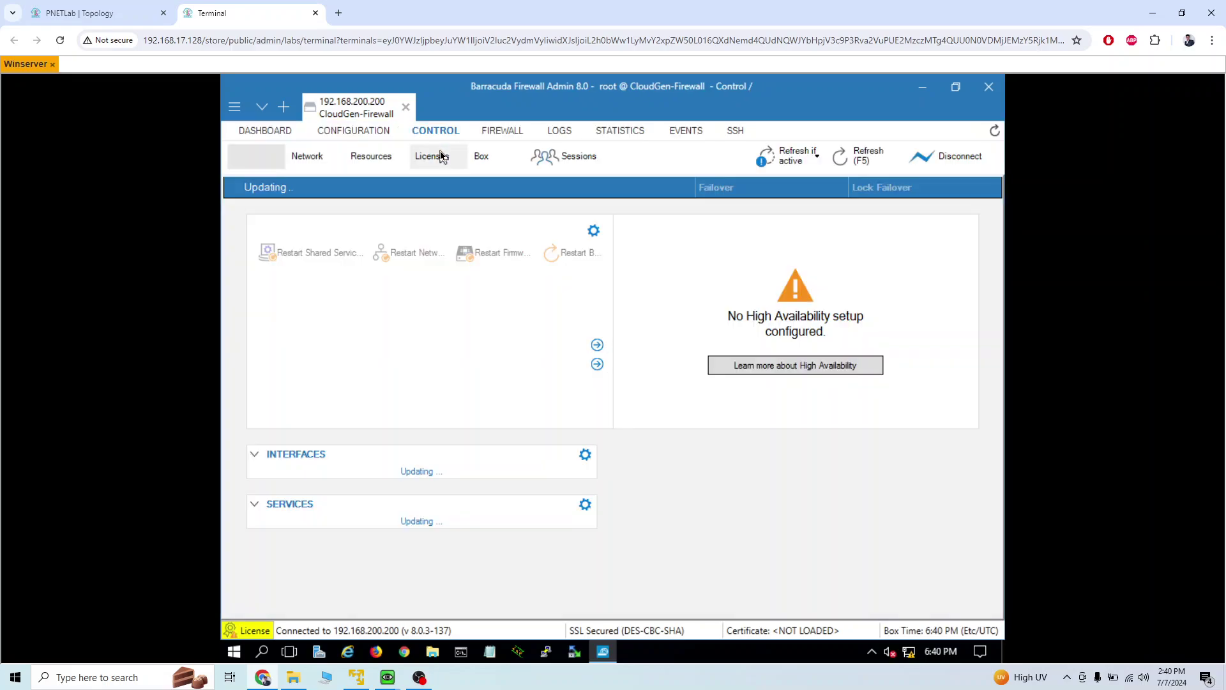
left_click(361, 163)
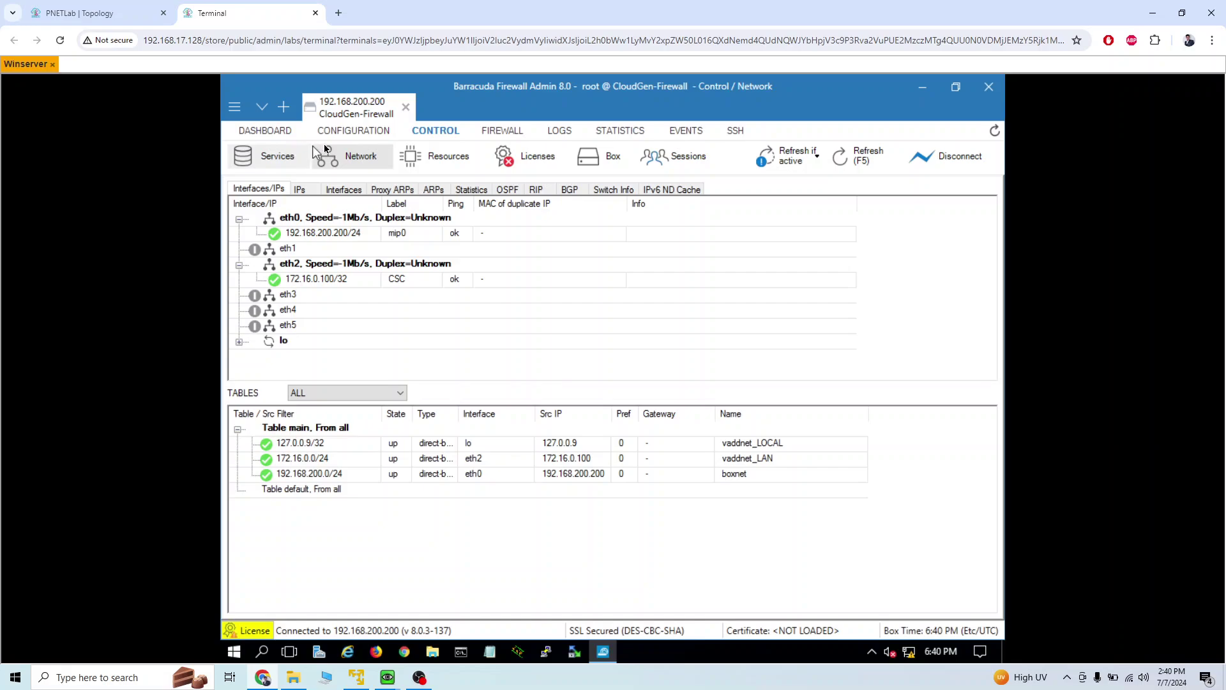
left_click(356, 133)
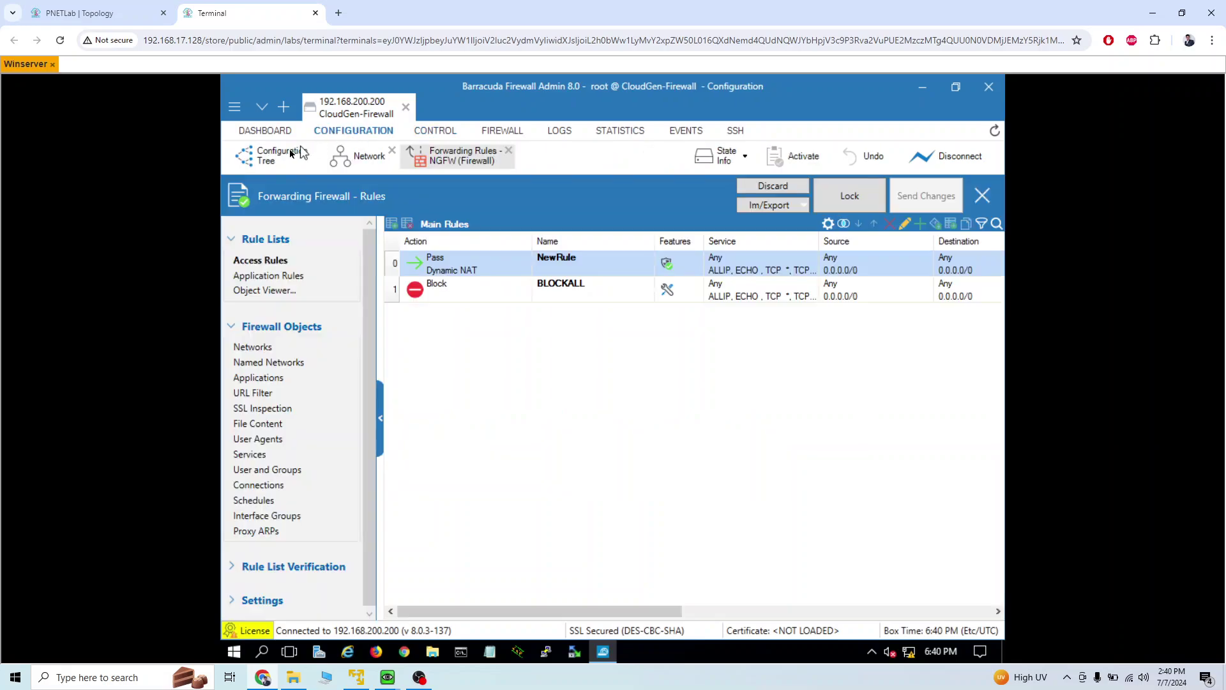
left_click(274, 156)
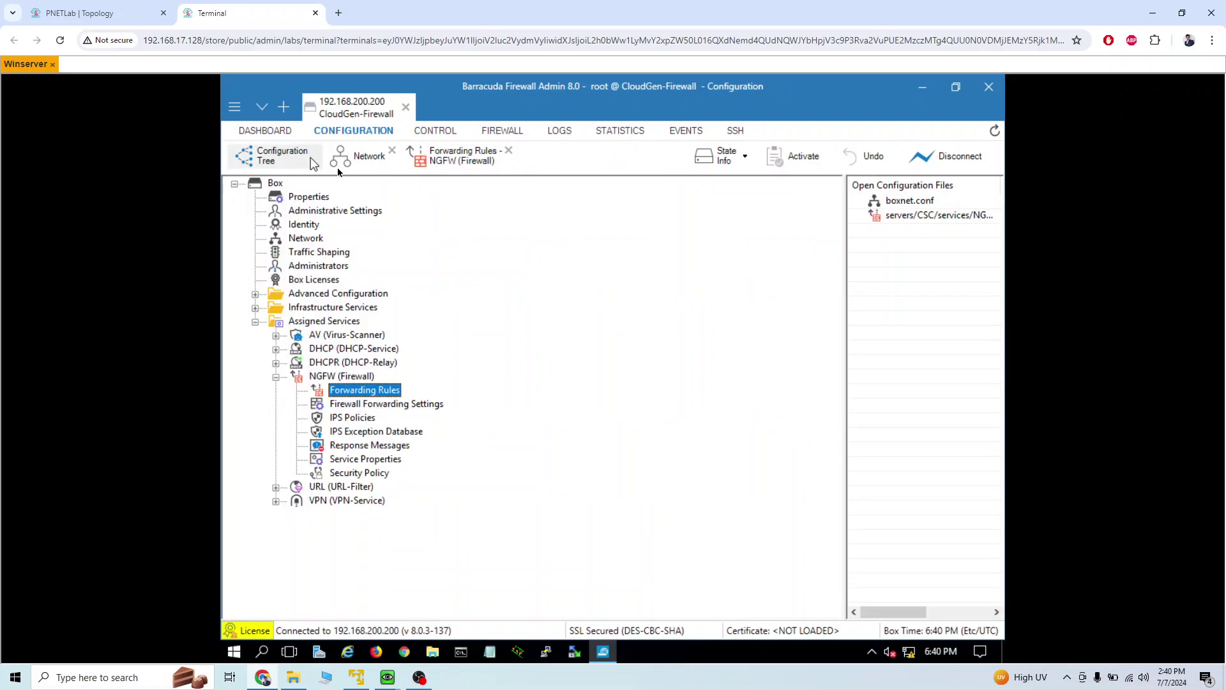
Step: Save the Box configuration as the PAR file 'today backup' (*.par) on the Desktop
left_click(264, 186)
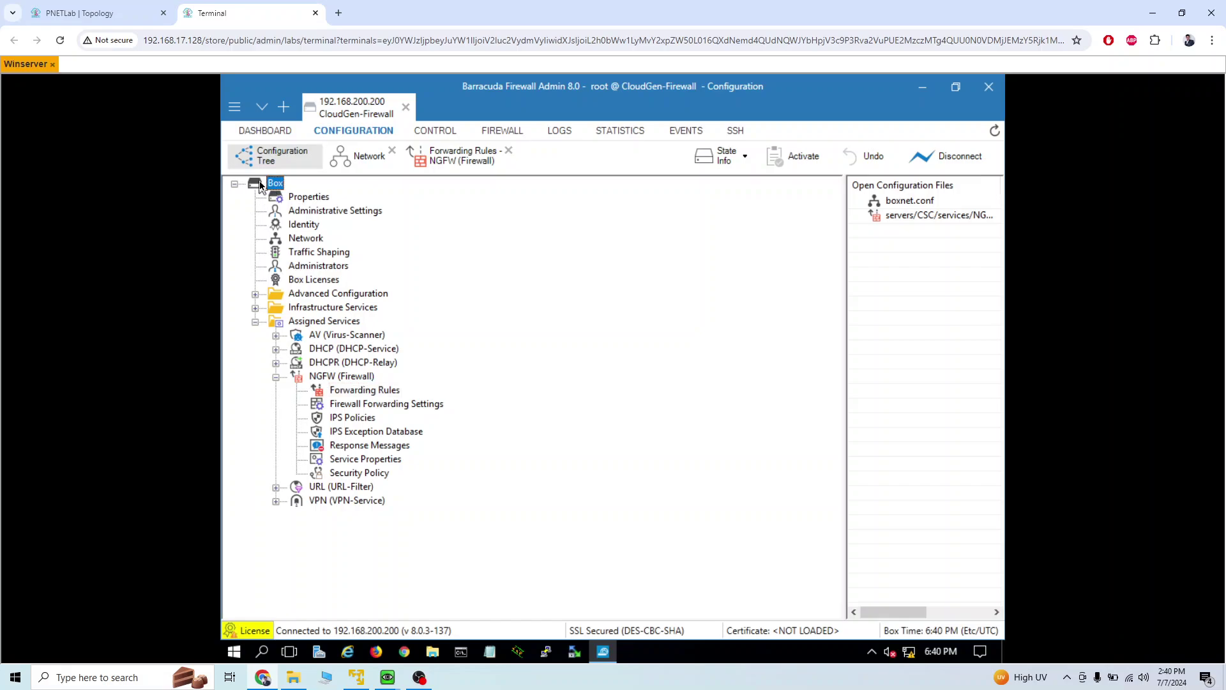
right_click(264, 185)
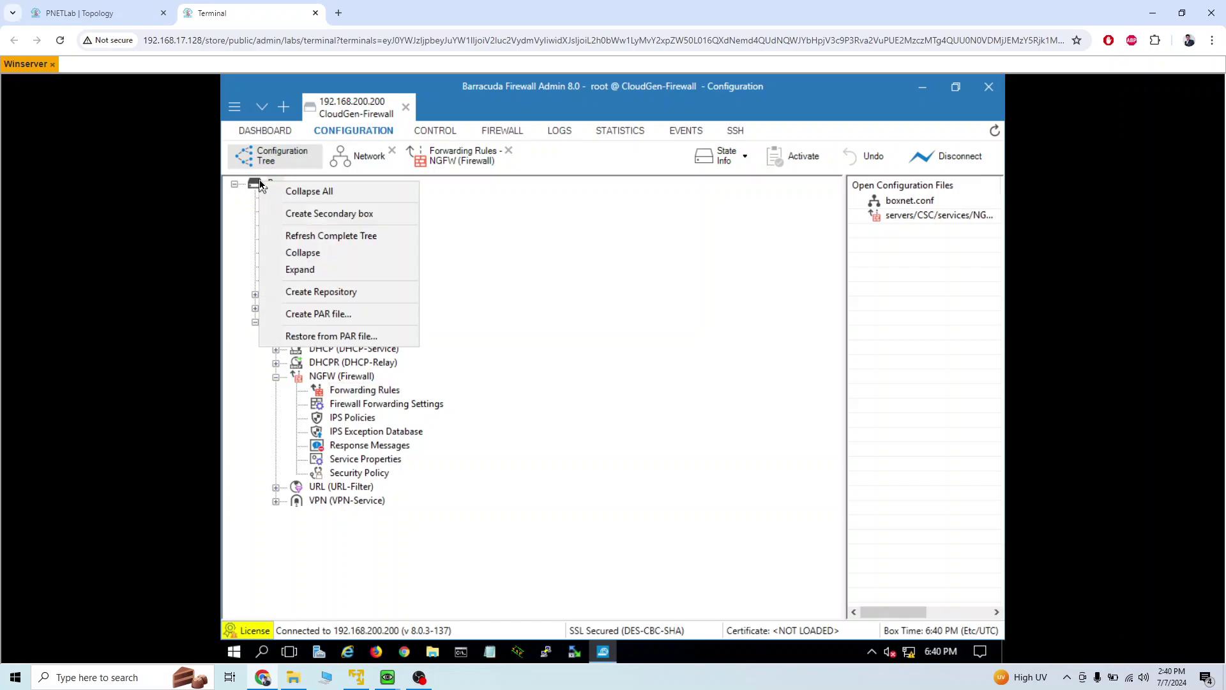
left_click(337, 315)
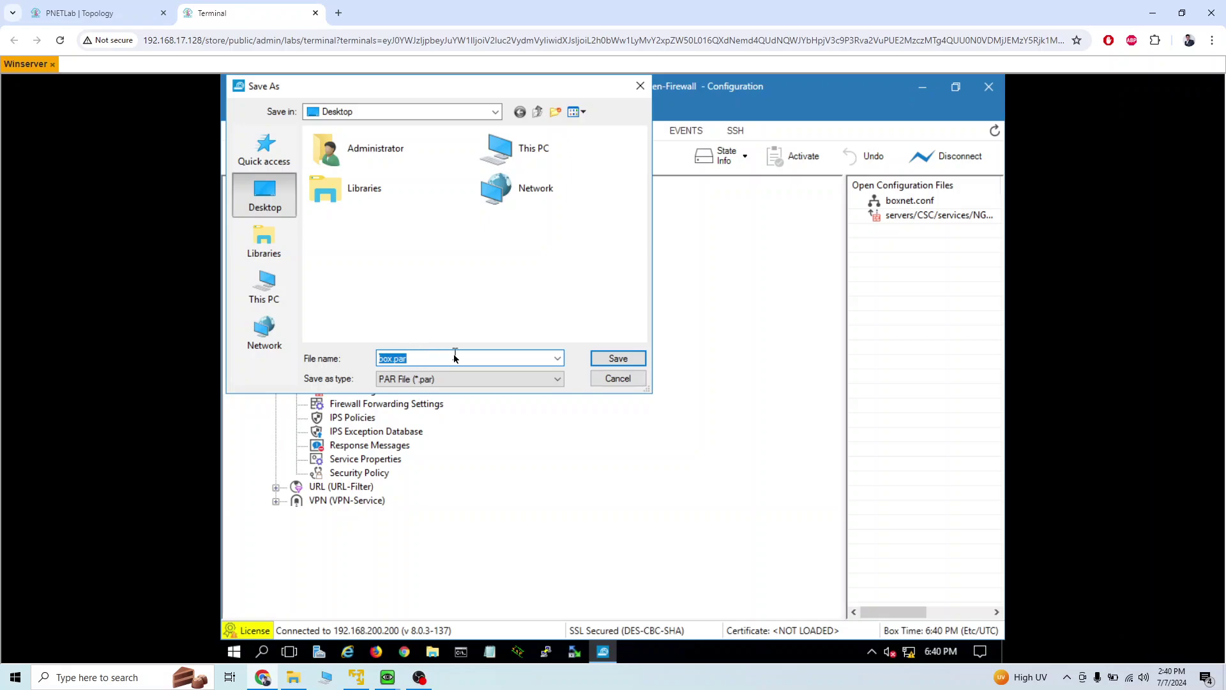
type("today backup")
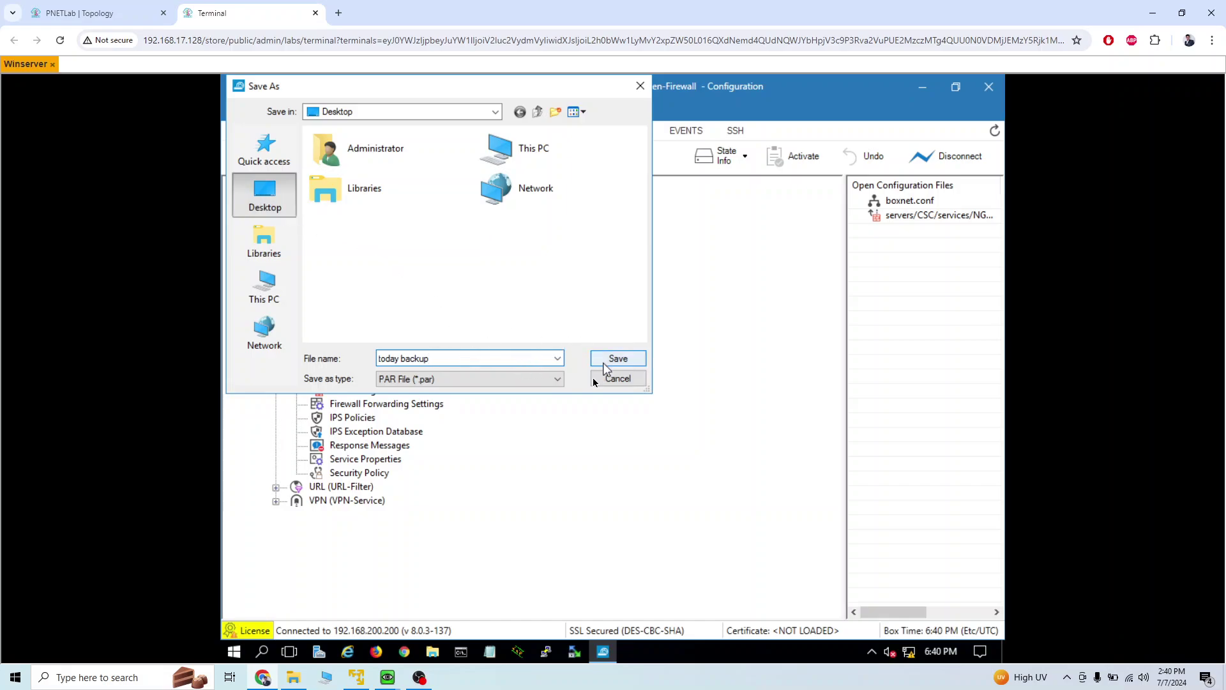
left_click(557, 381)
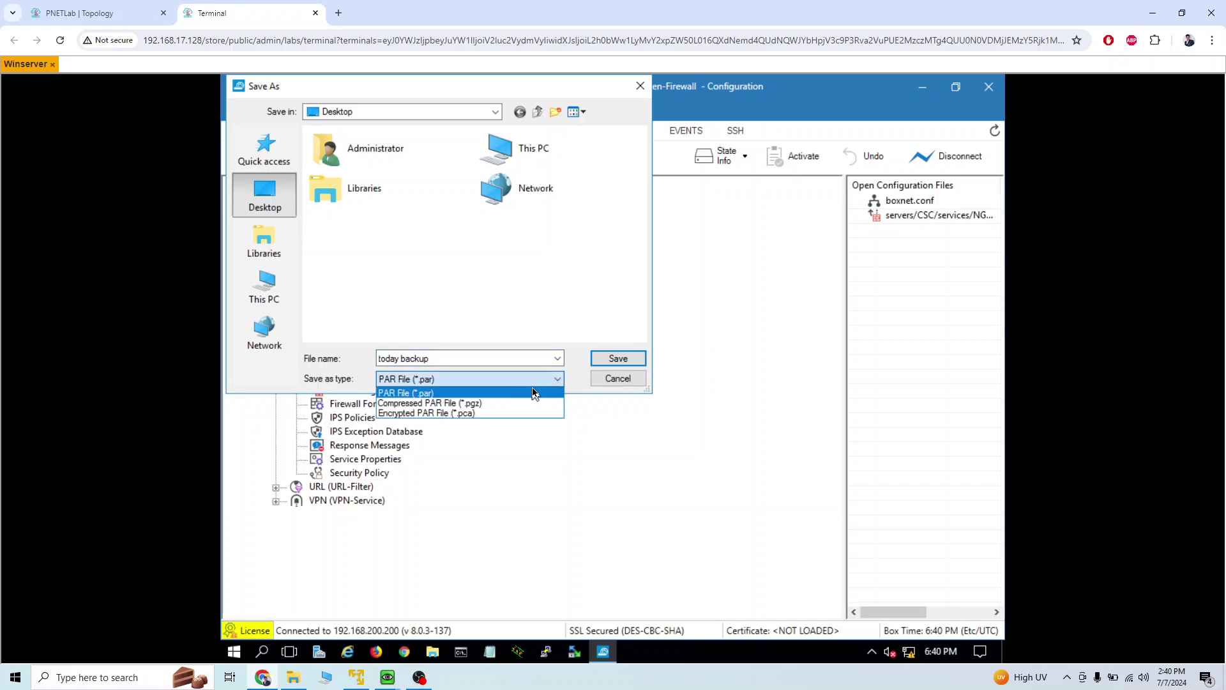
left_click(628, 361)
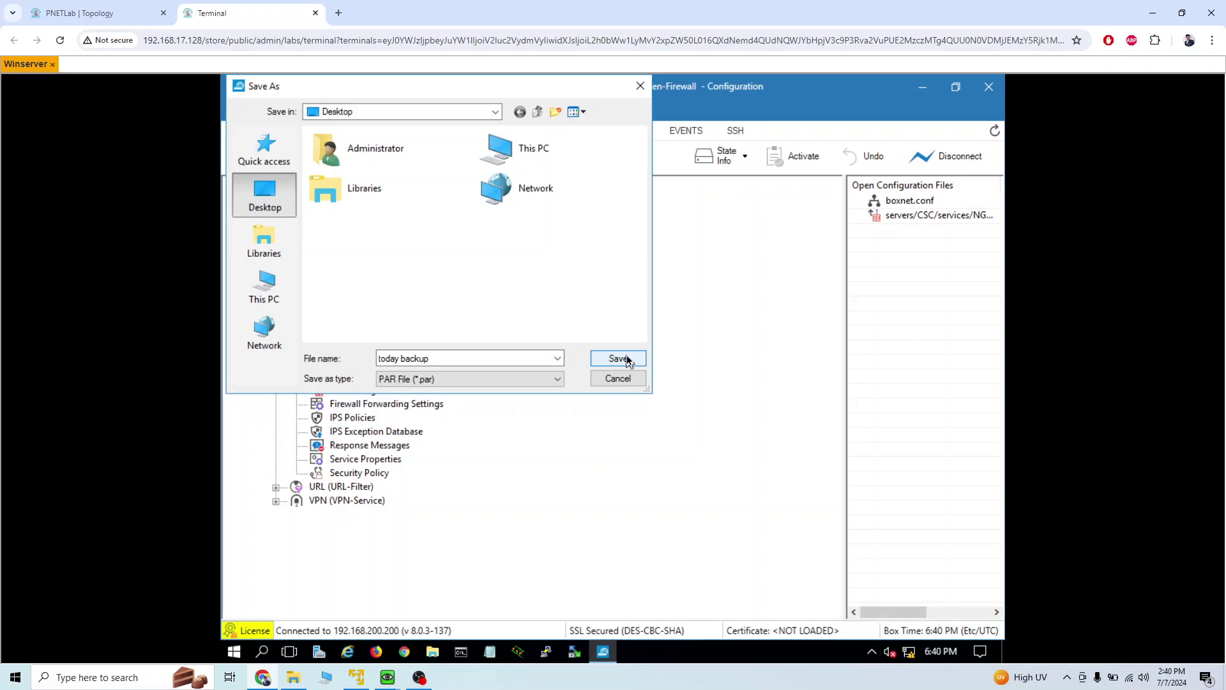
left_click(612, 361)
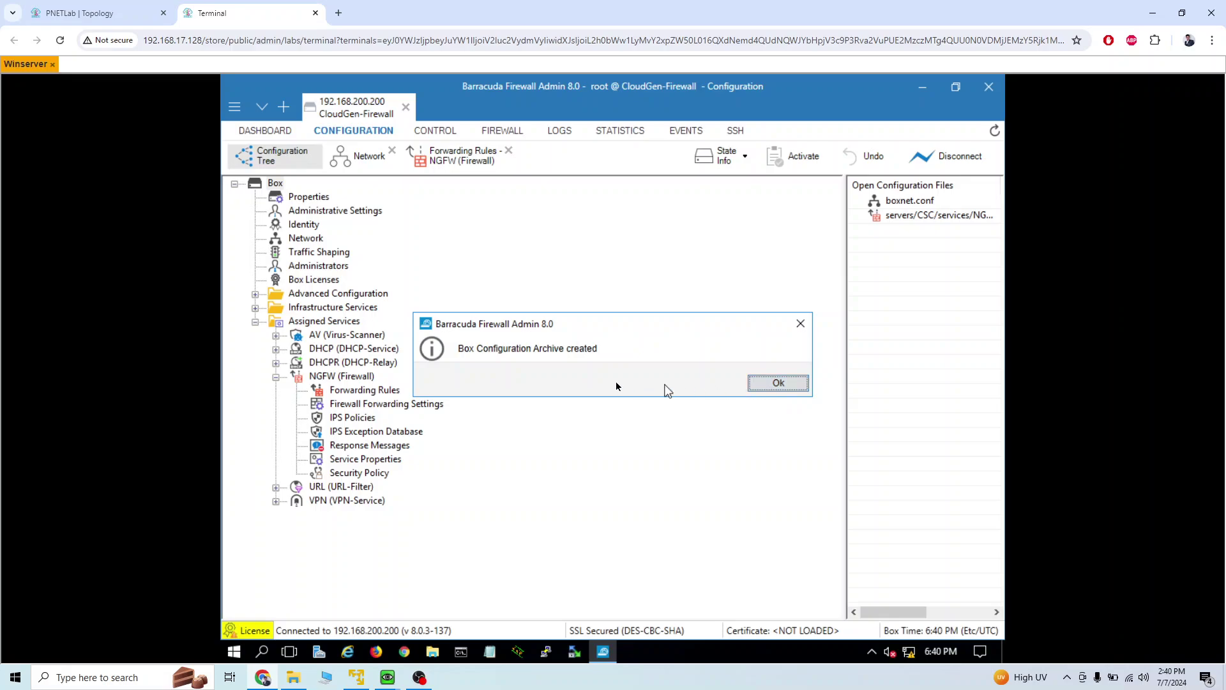
Step: Acknowledge 'Box Configuration Archive created', find today backup.par on the desktop, and restore Firewall Admin
left_click(777, 383)
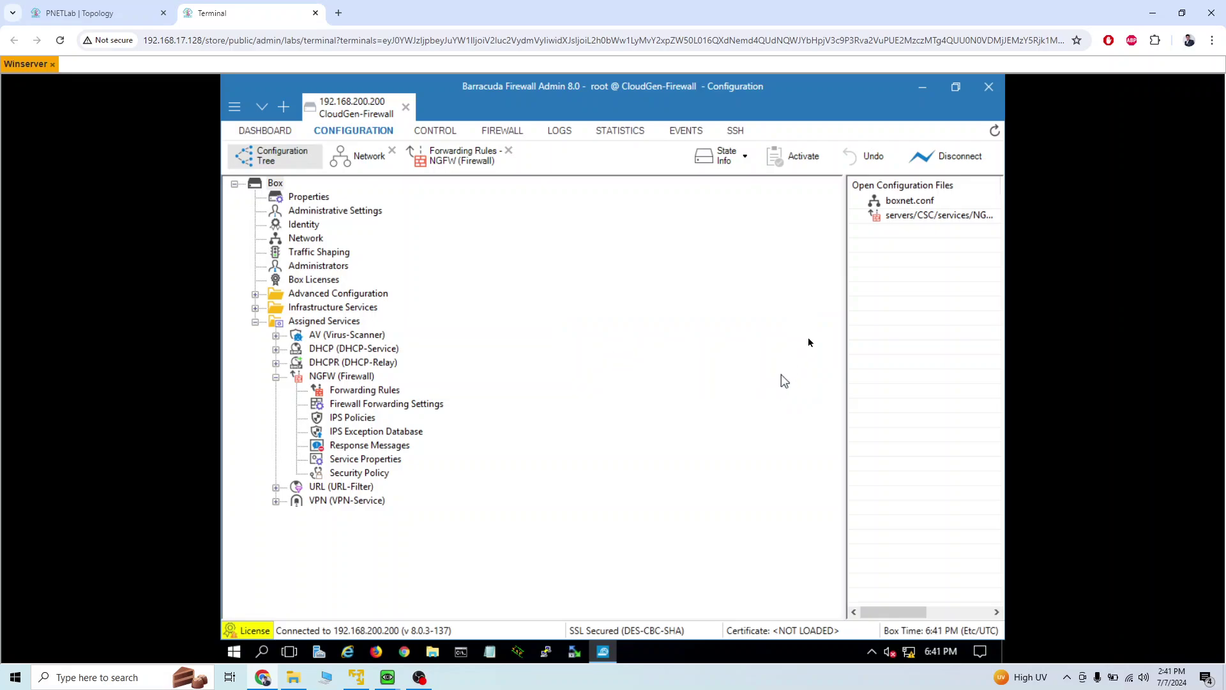
left_click(923, 86)
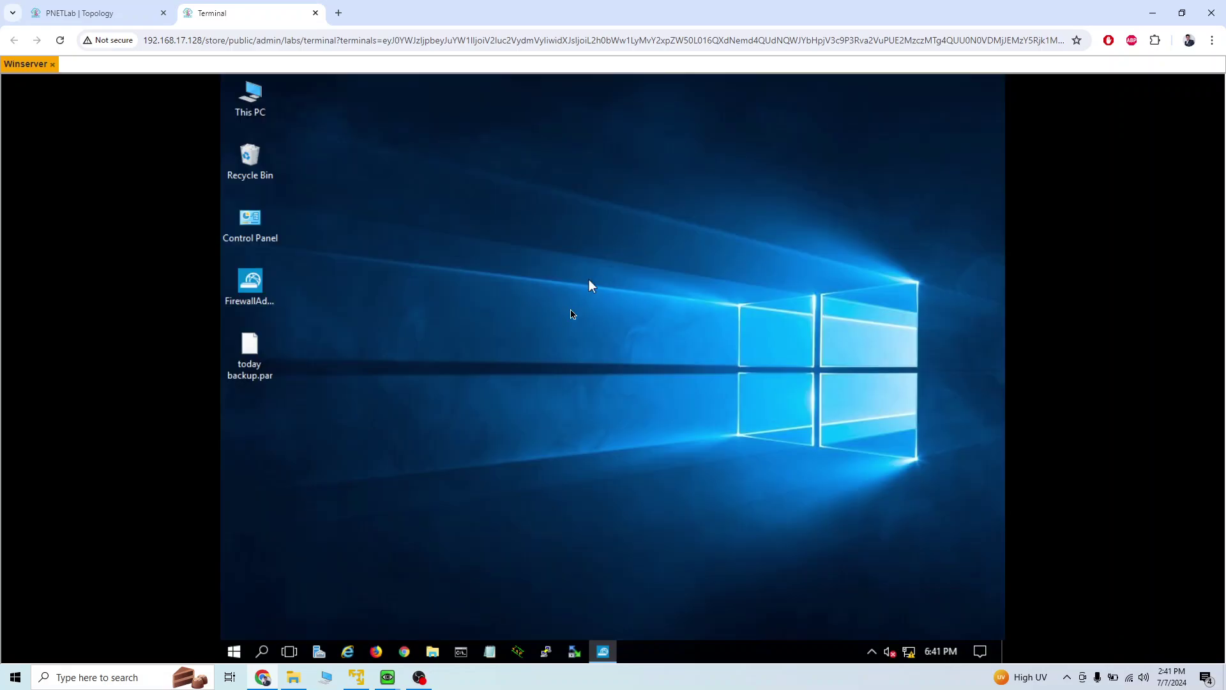
left_click(254, 367)
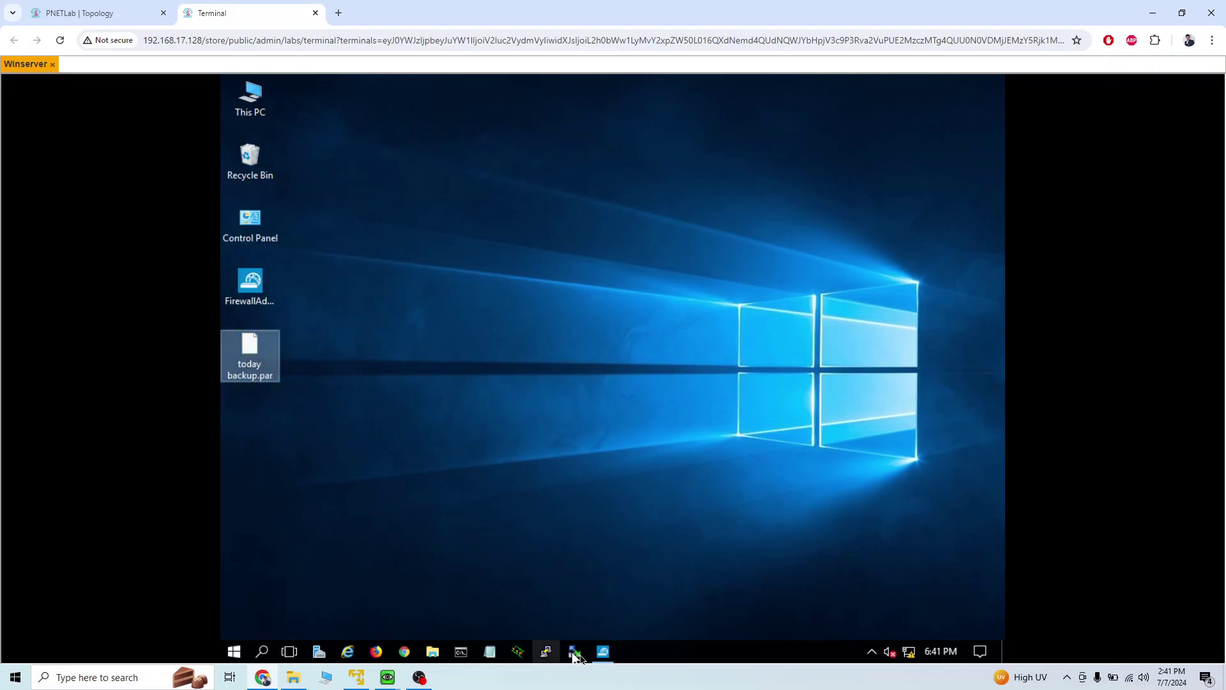
left_click(613, 654)
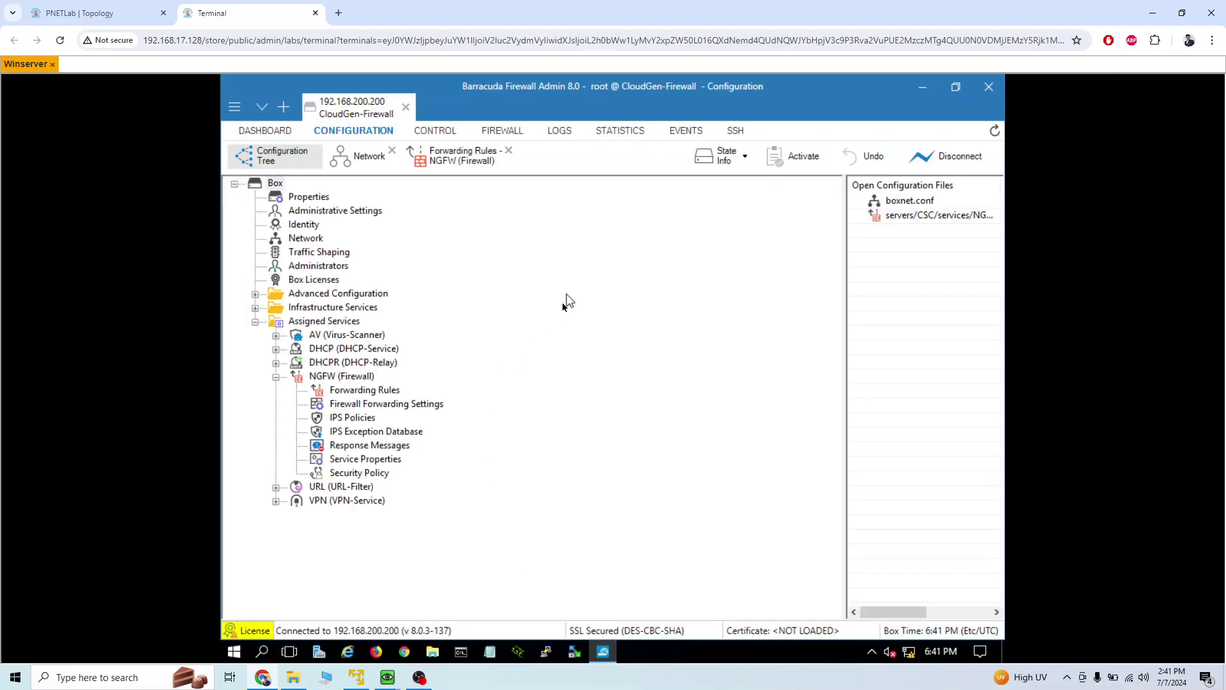
Step: Stop the Baraccuda-NGFW node, wipe it twice confirming Yes each time, then start it again
left_click(119, 14)
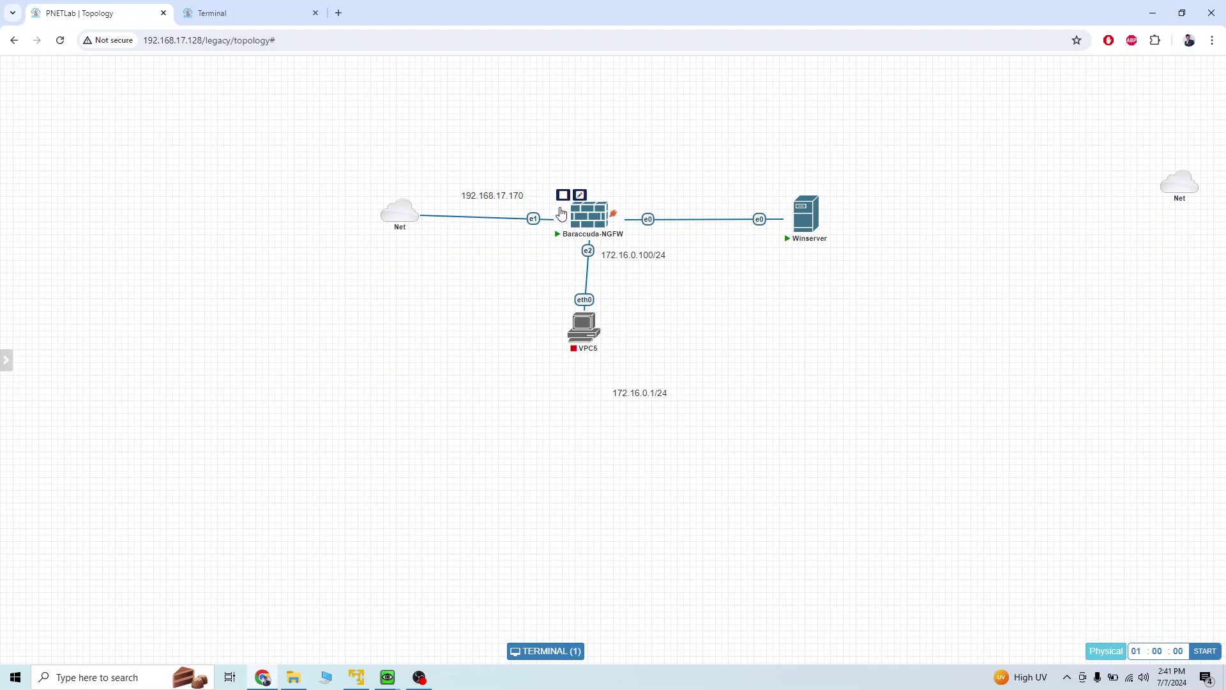
left_click(567, 196)
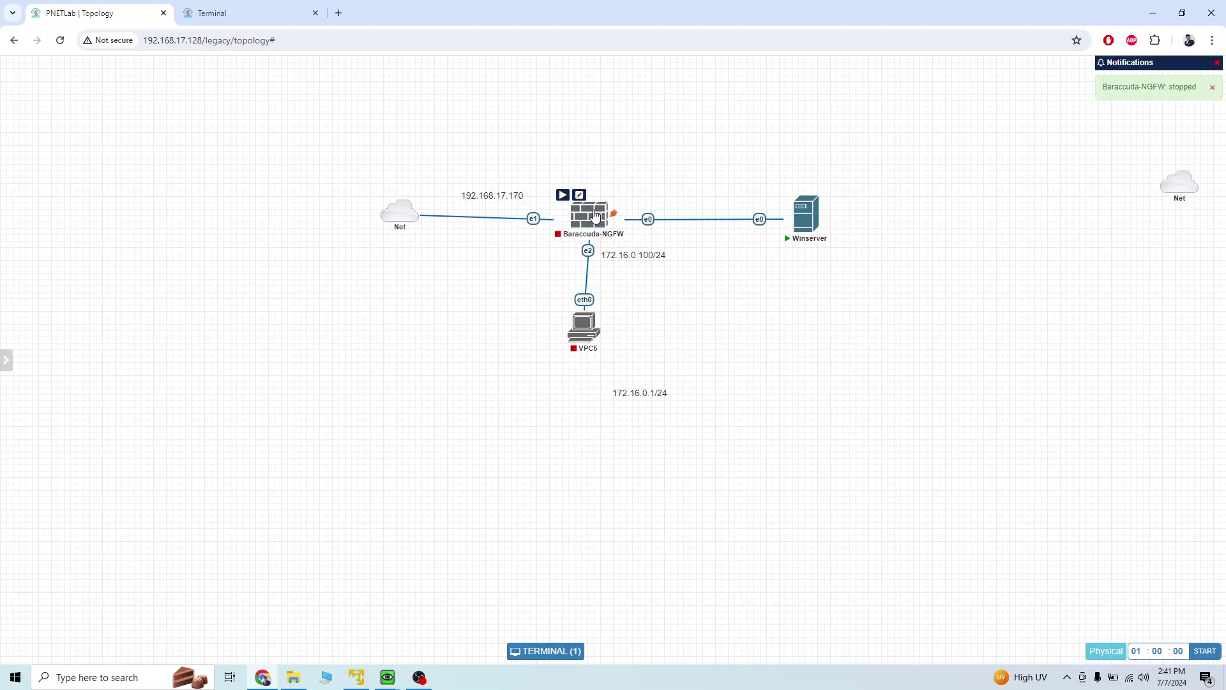
right_click(594, 215)
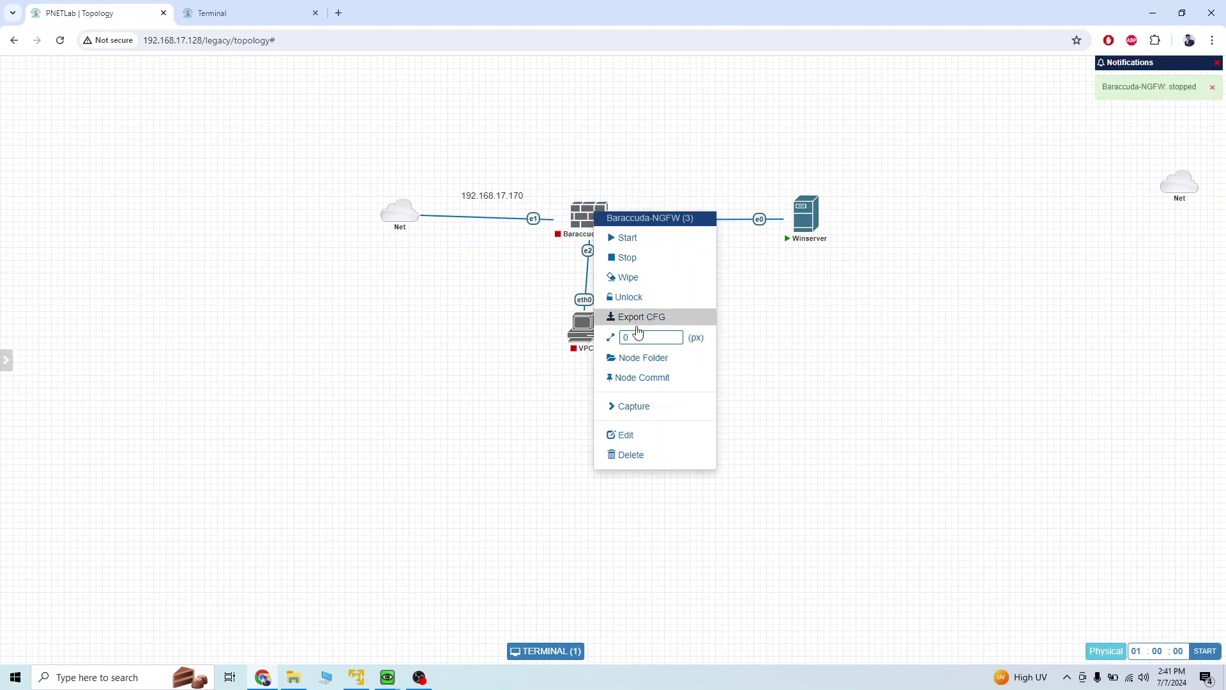
left_click(636, 278)
left_click(590, 143)
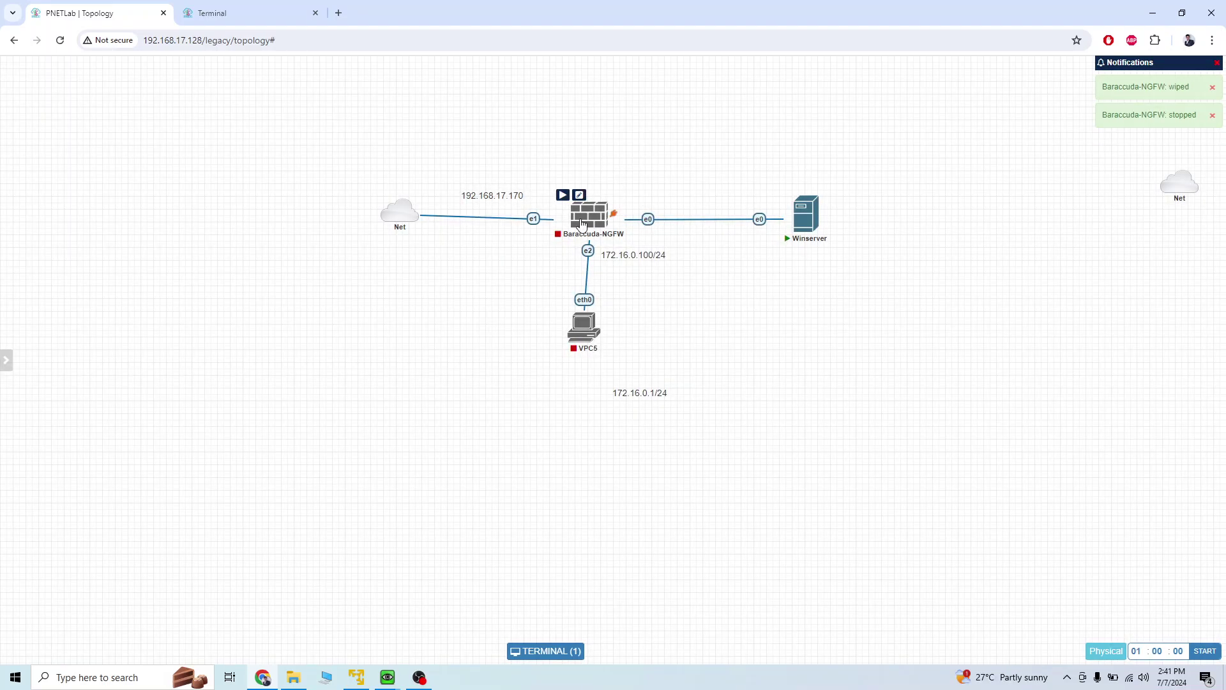
right_click(585, 222)
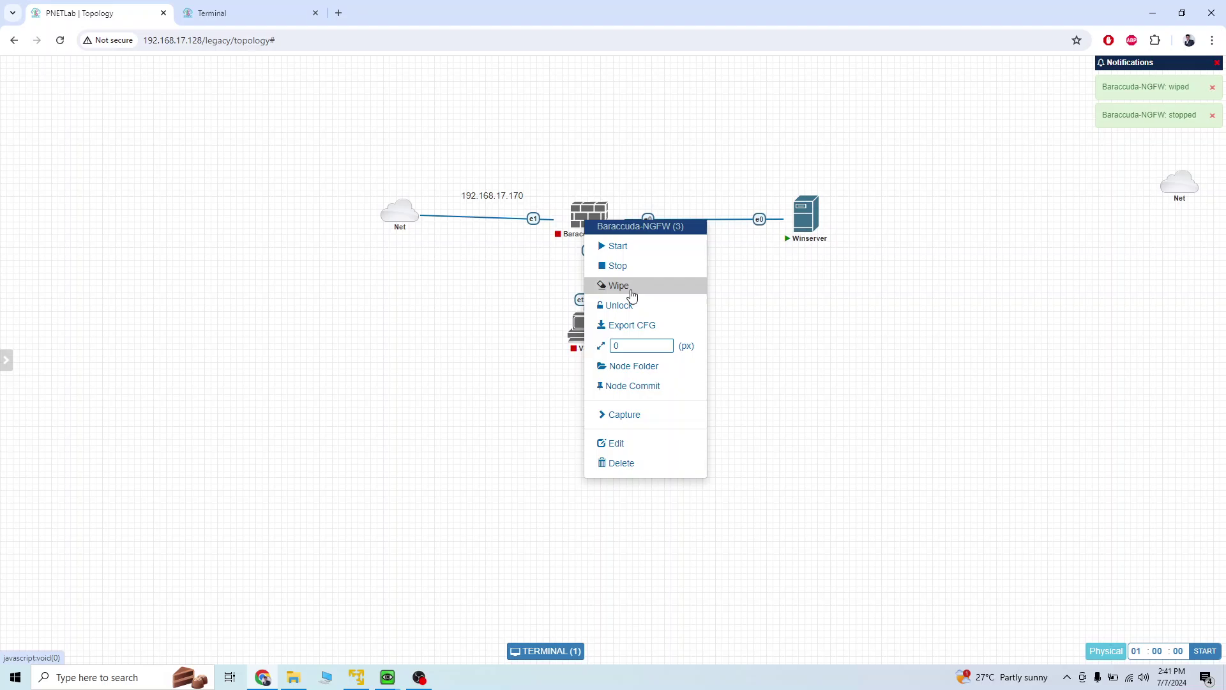
left_click(633, 286)
left_click(588, 142)
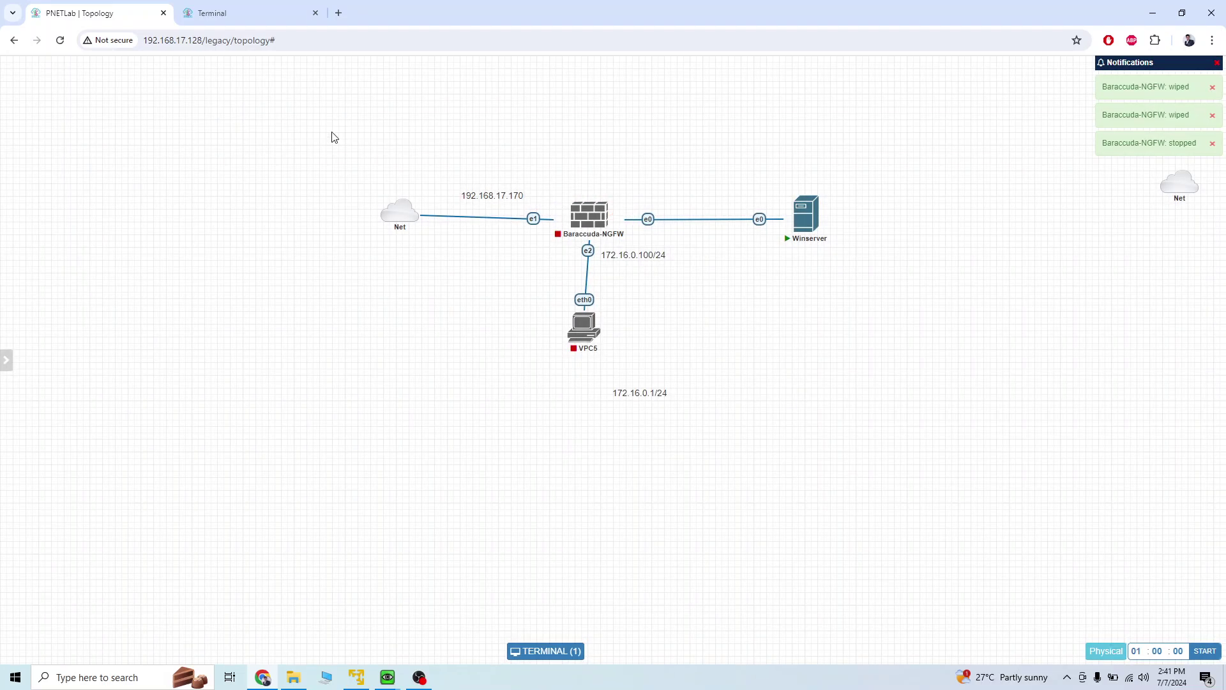
mouse_move(620, 213)
left_click(562, 194)
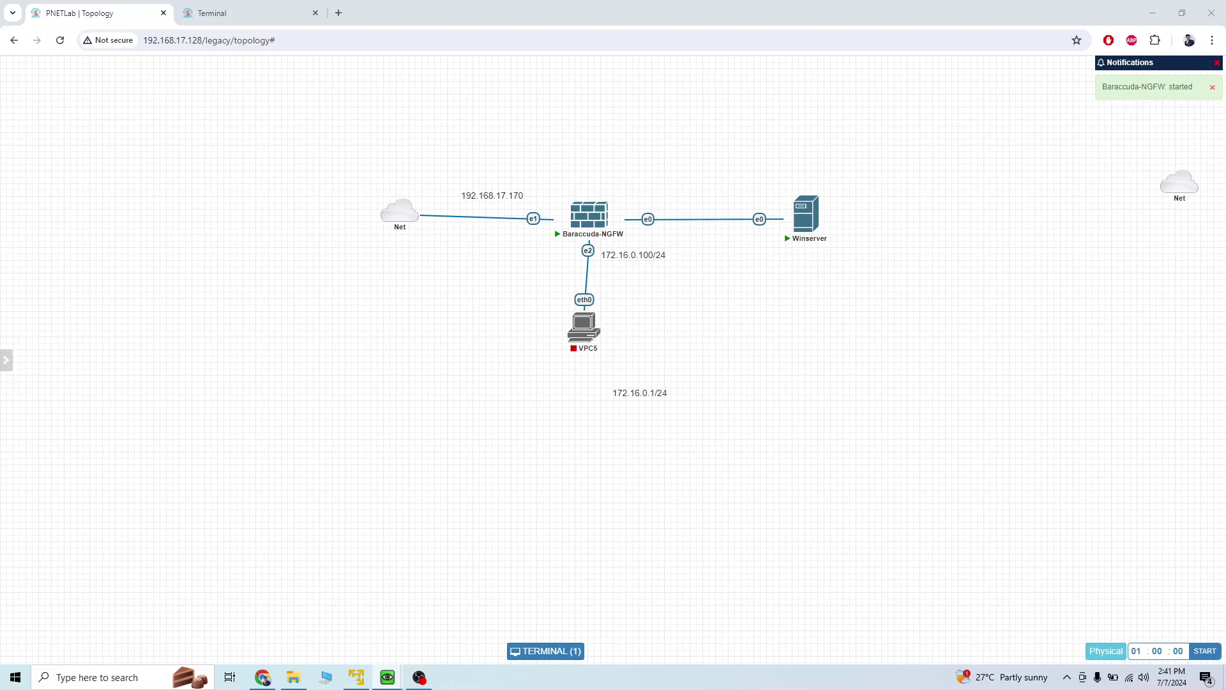
Step: Back on the Winserver console, close the unresponsive Firewall Admin window and the stray QEMU window
left_click(258, 20)
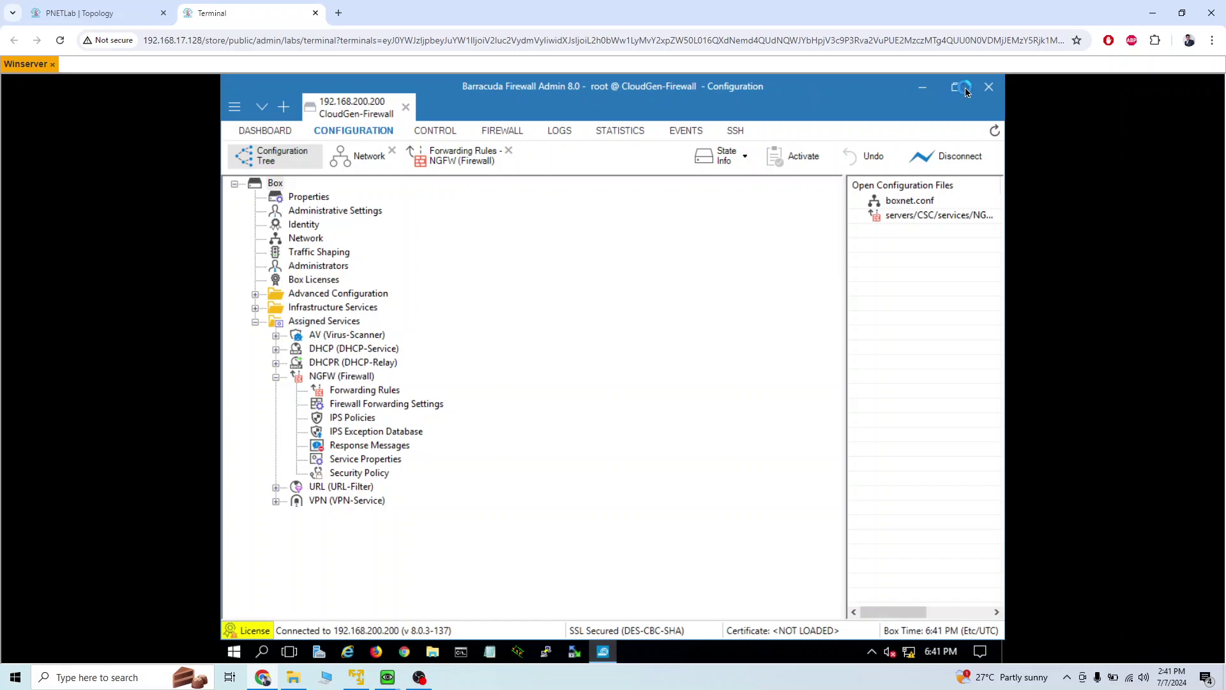
left_click(992, 92)
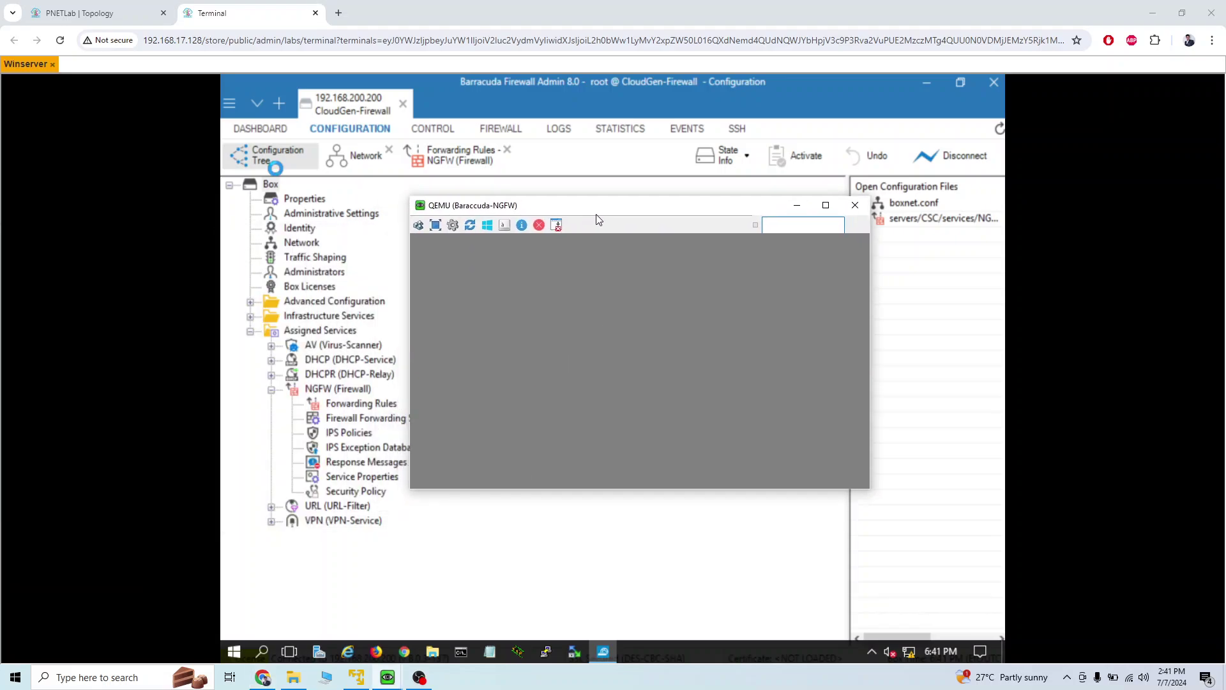
left_click(850, 208)
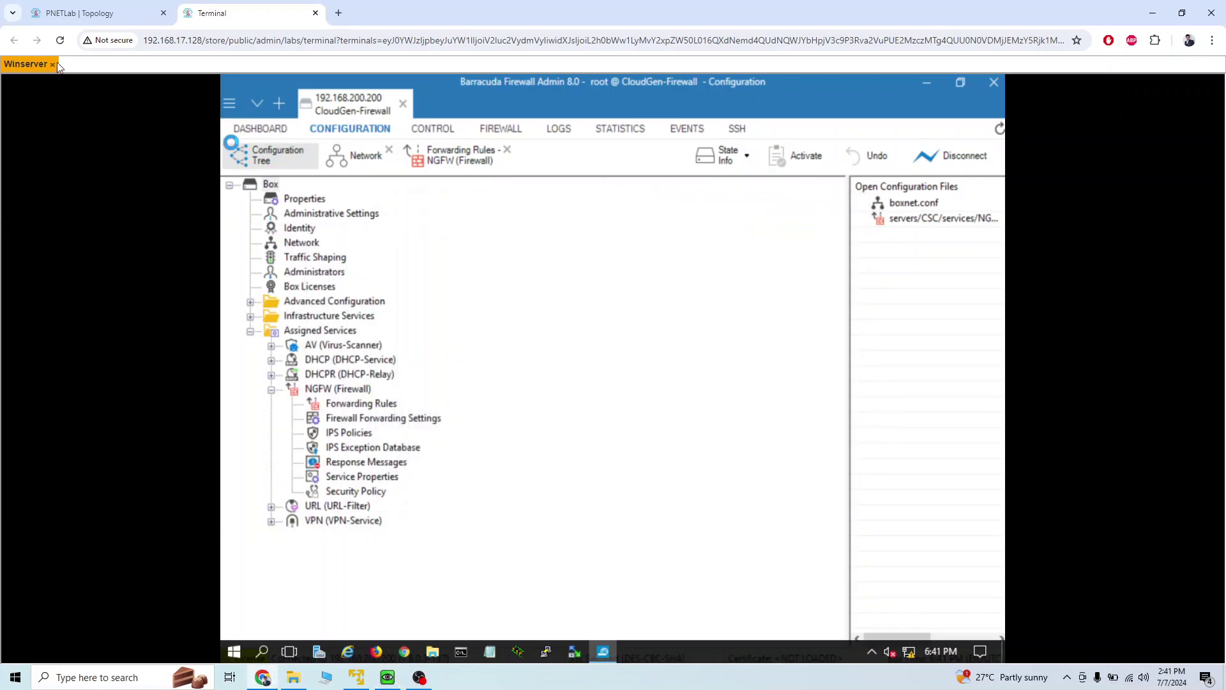
left_click(96, 12)
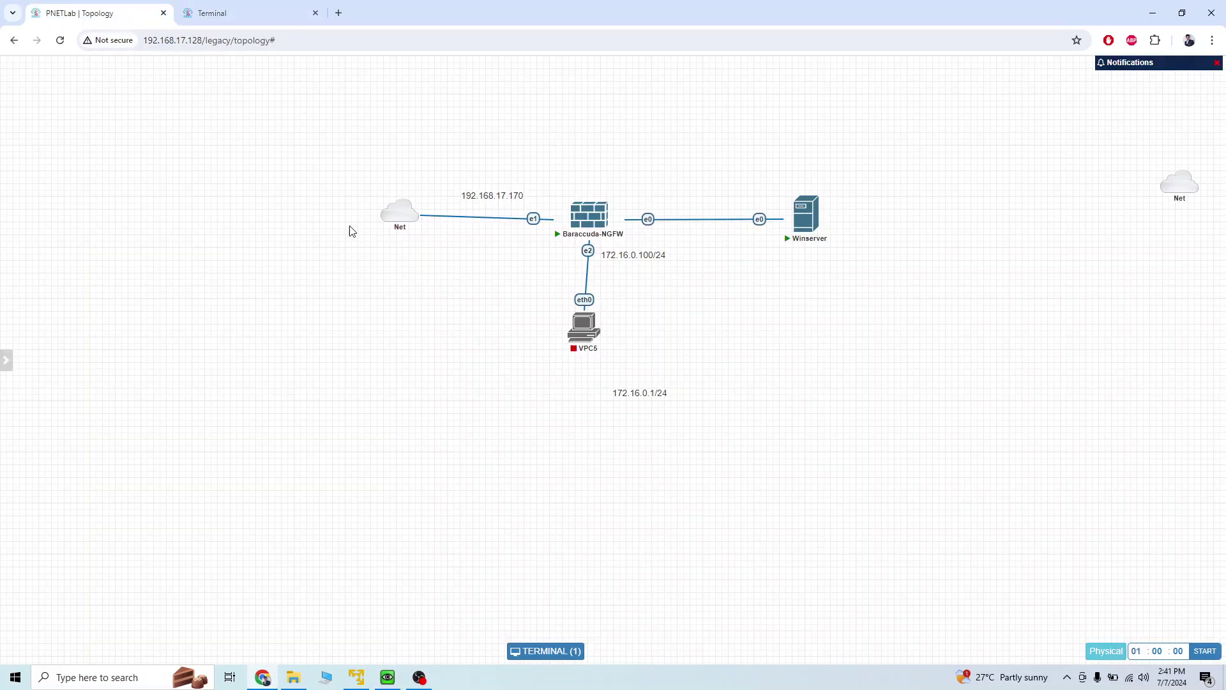
left_click(224, 13)
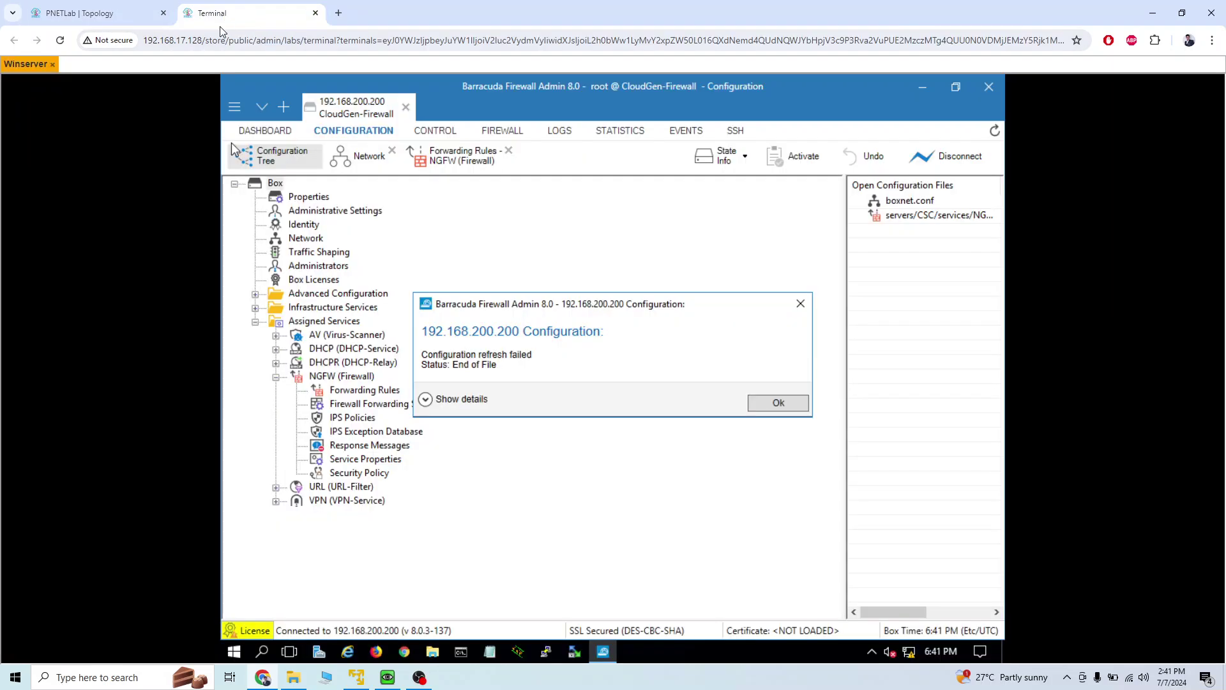
Step: Dismiss the configuration refresh failure, trust the firewall's changed key, and clear the reconnect error
left_click(794, 412)
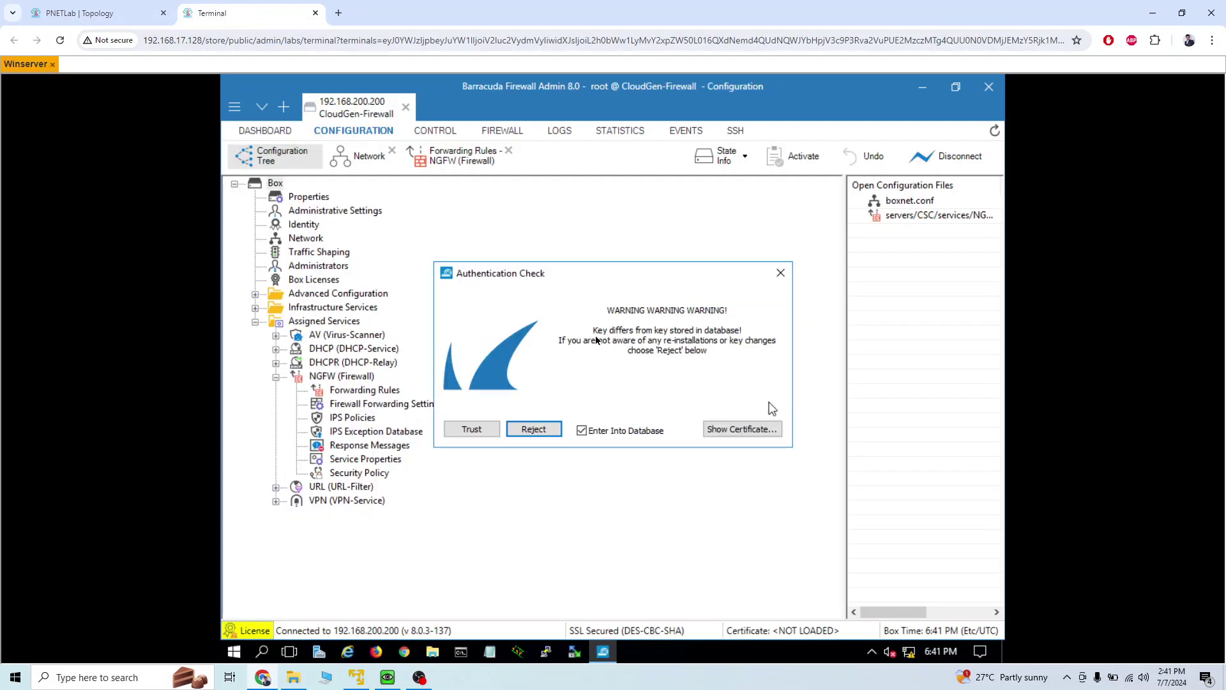
left_click(481, 430)
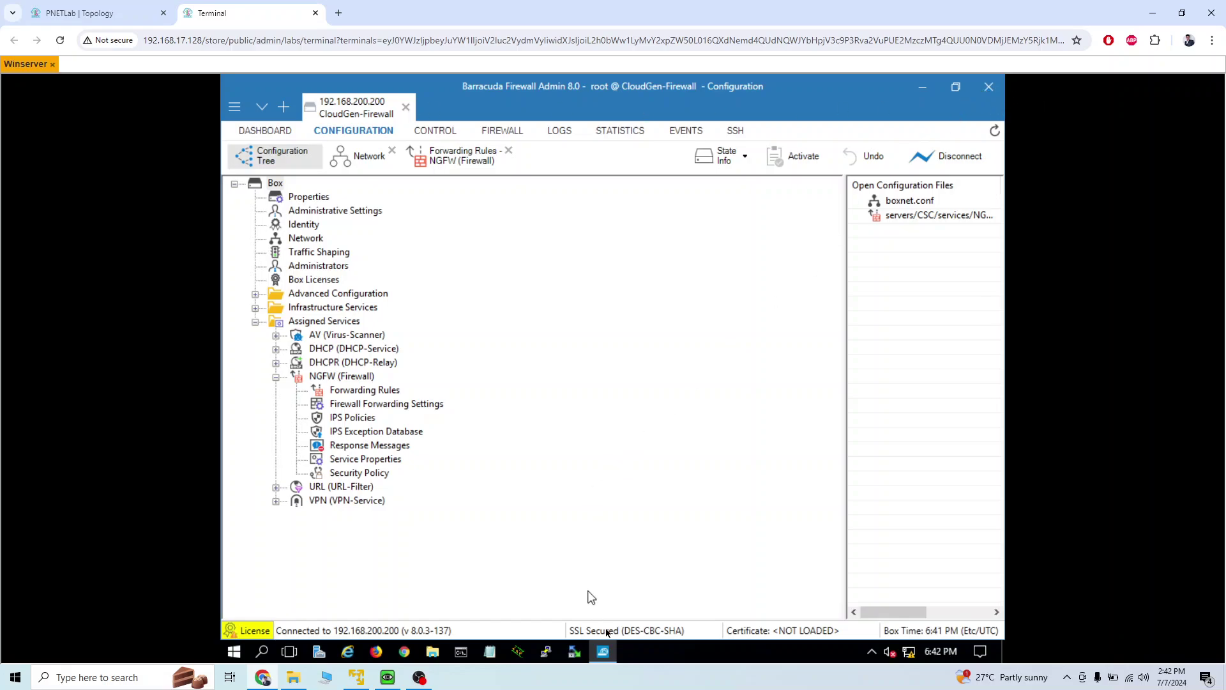
left_click(608, 652)
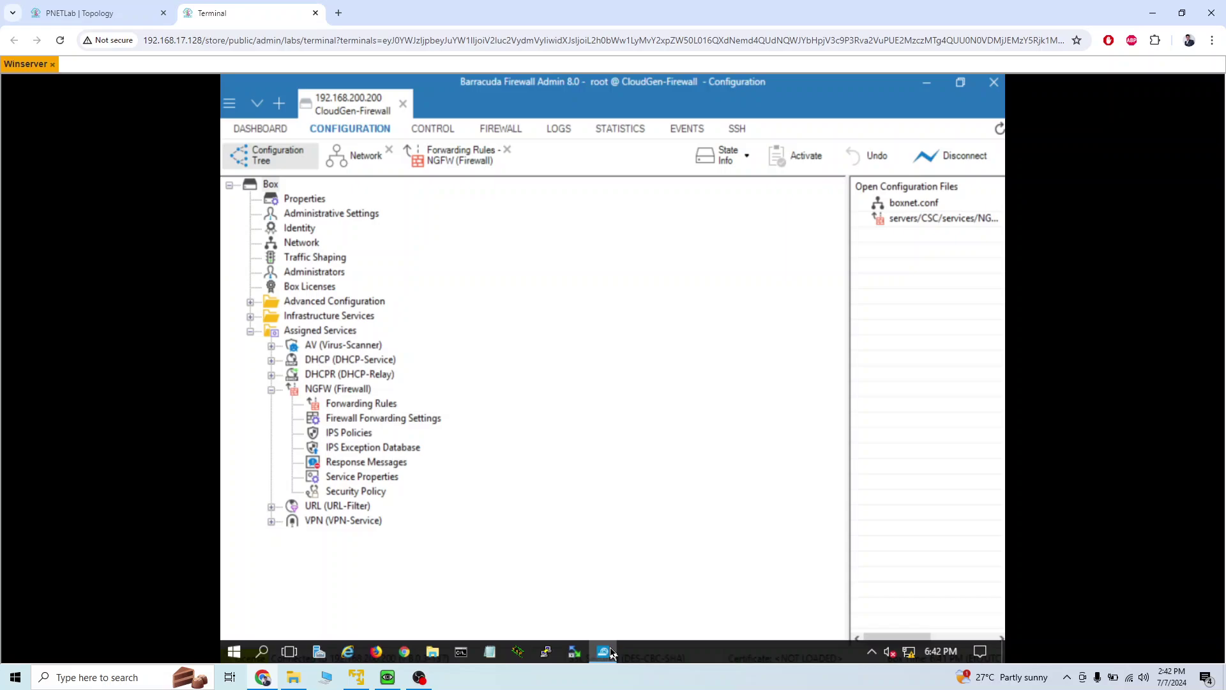
left_click(610, 652)
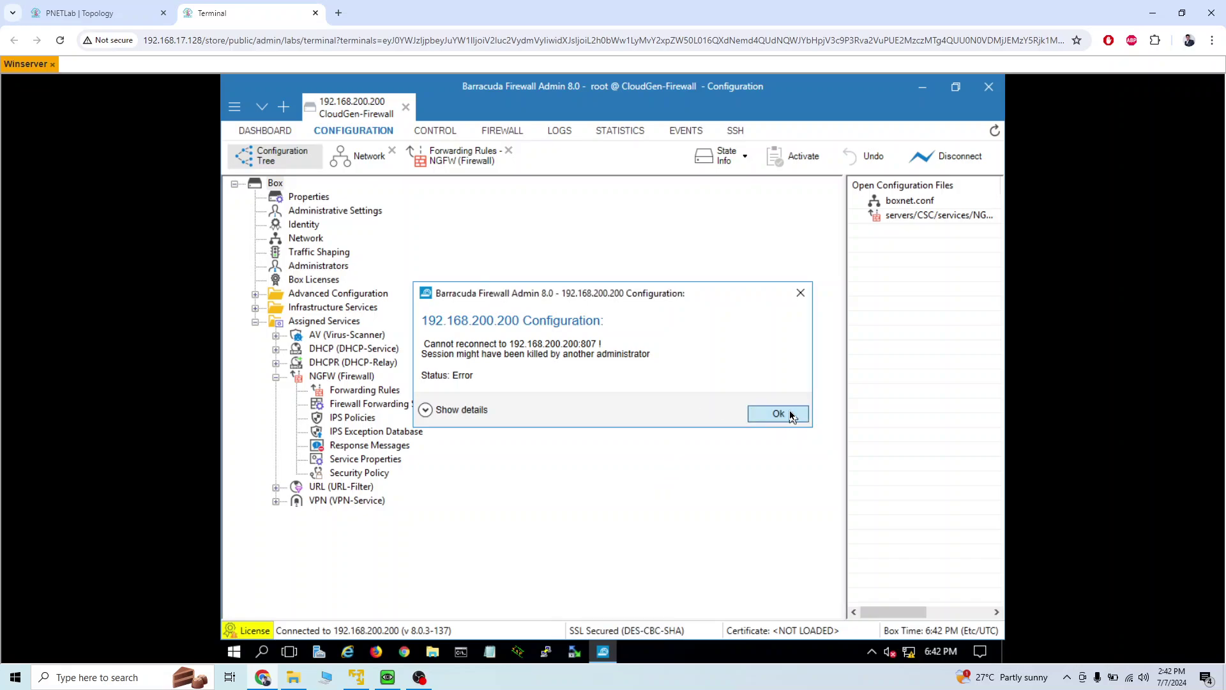
left_click(778, 414)
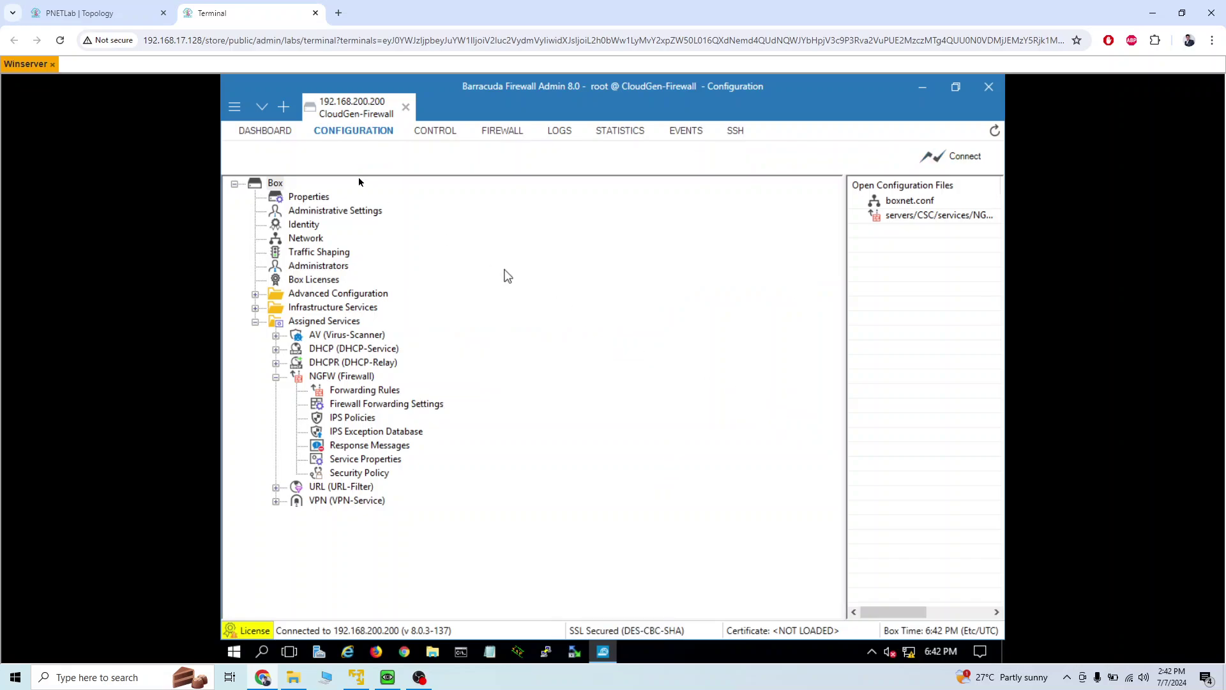
Step: Open a new root session to 192.168.200.200 and dismiss the resulting 'Access denied' error
left_click(406, 110)
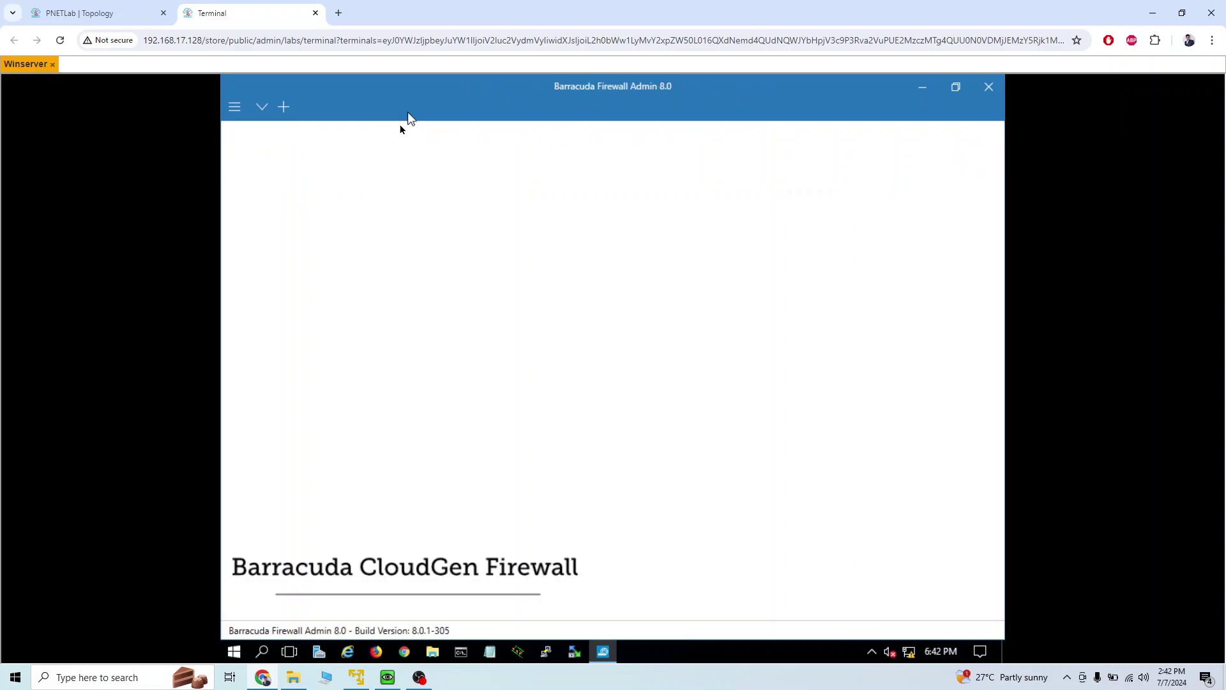
left_click(283, 109)
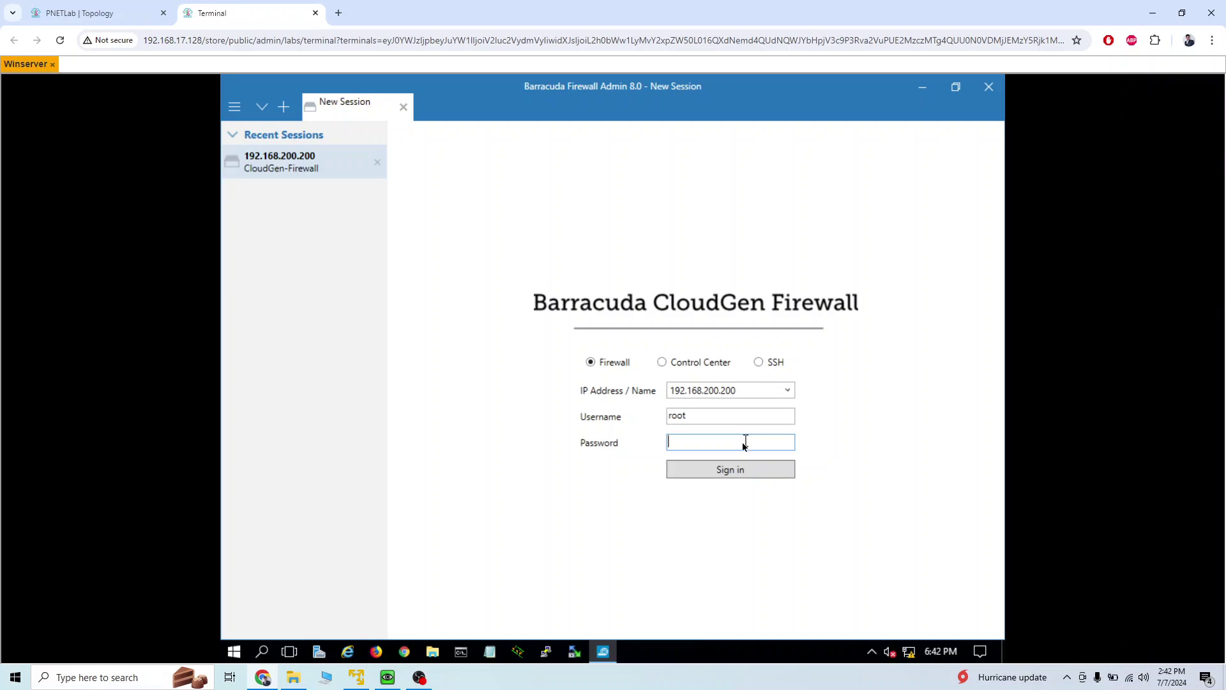
type("••")
left_click(748, 473)
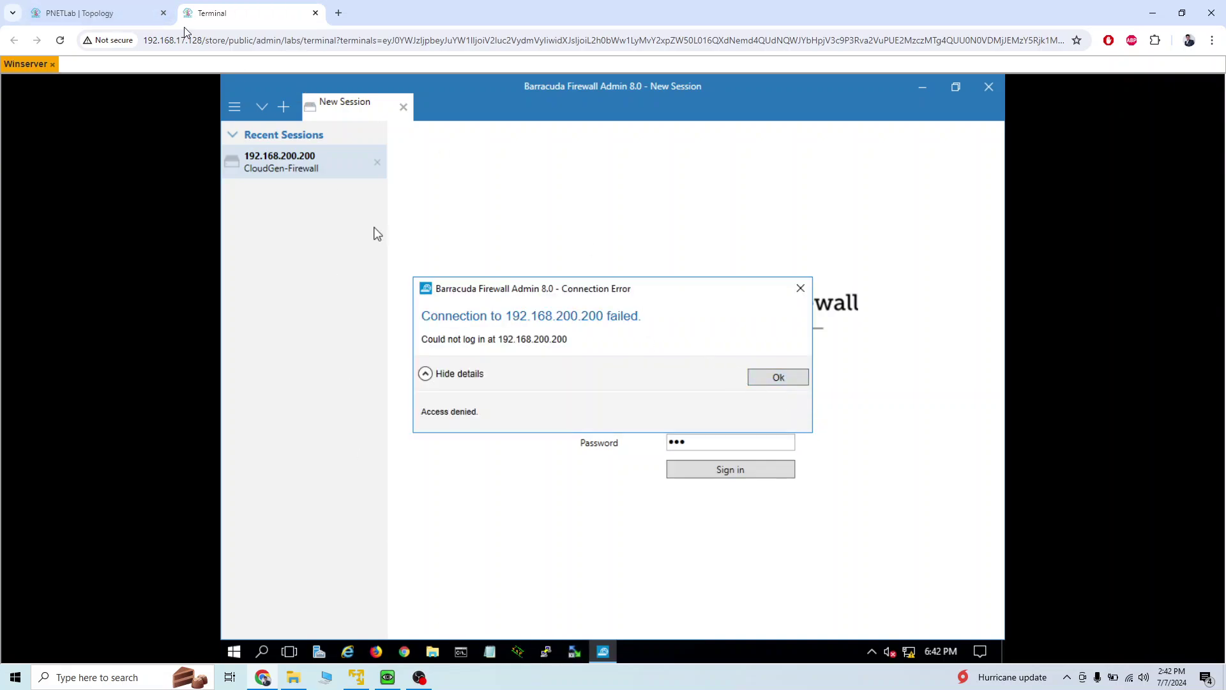
left_click(782, 383)
Step: From the PNETLab topology, open the running Baraccuda-NGFW node's console to watch it boot
left_click(128, 16)
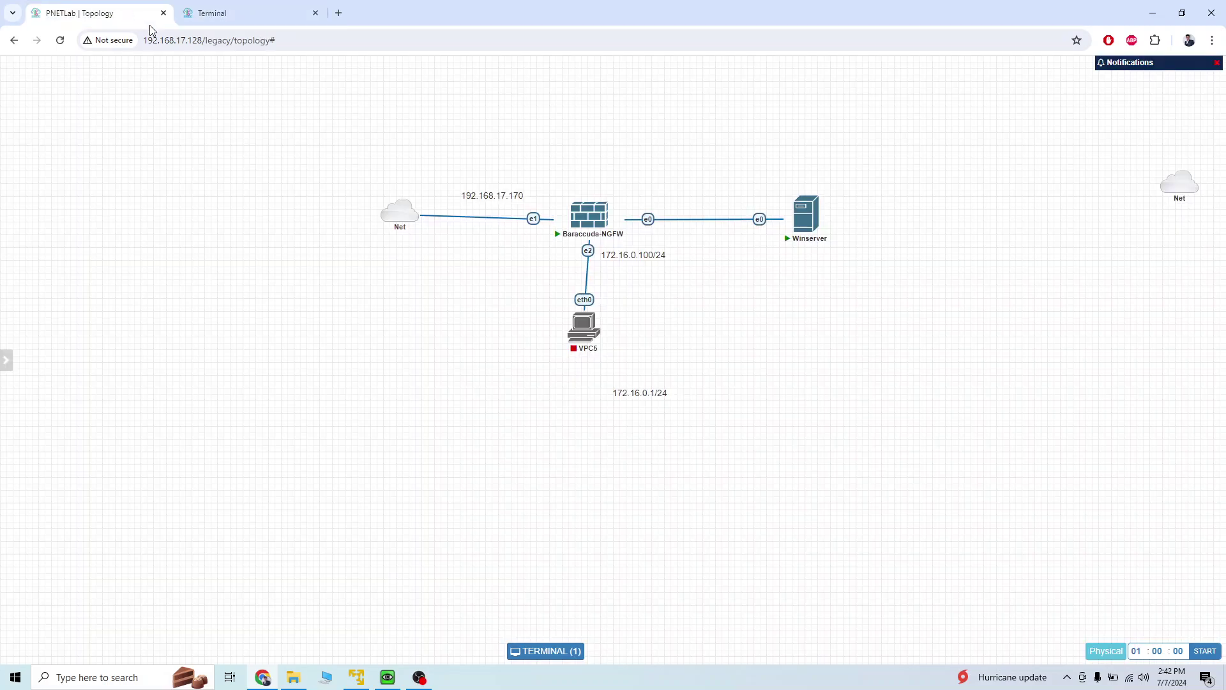
mouse_move(592, 246)
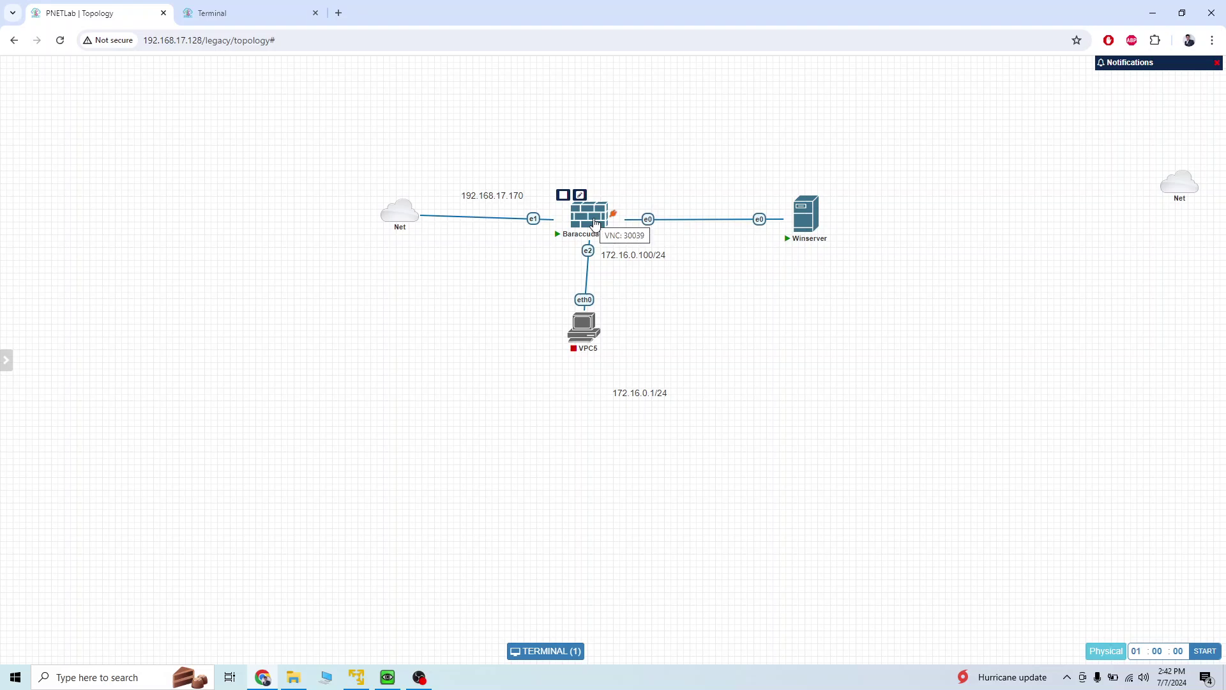
left_click(595, 223)
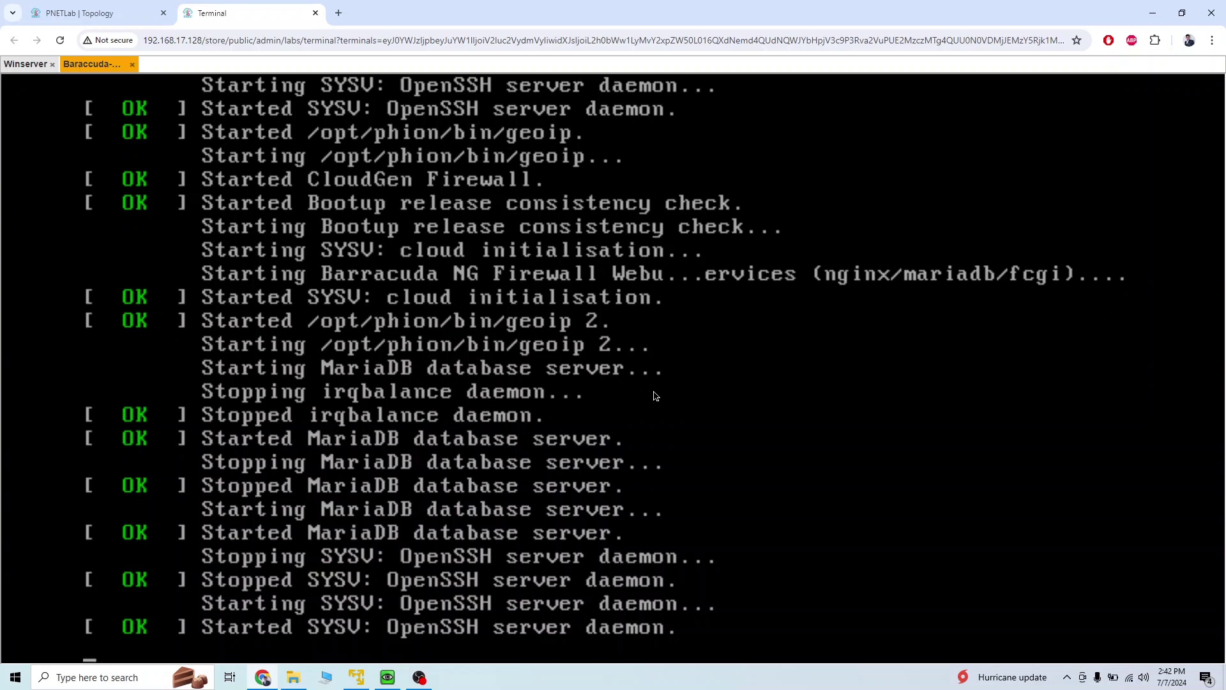
Step: Check the Baraccuda-NGFW console's service restart, then return to the Winserver Firewall Admin sign-in
left_click(26, 65)
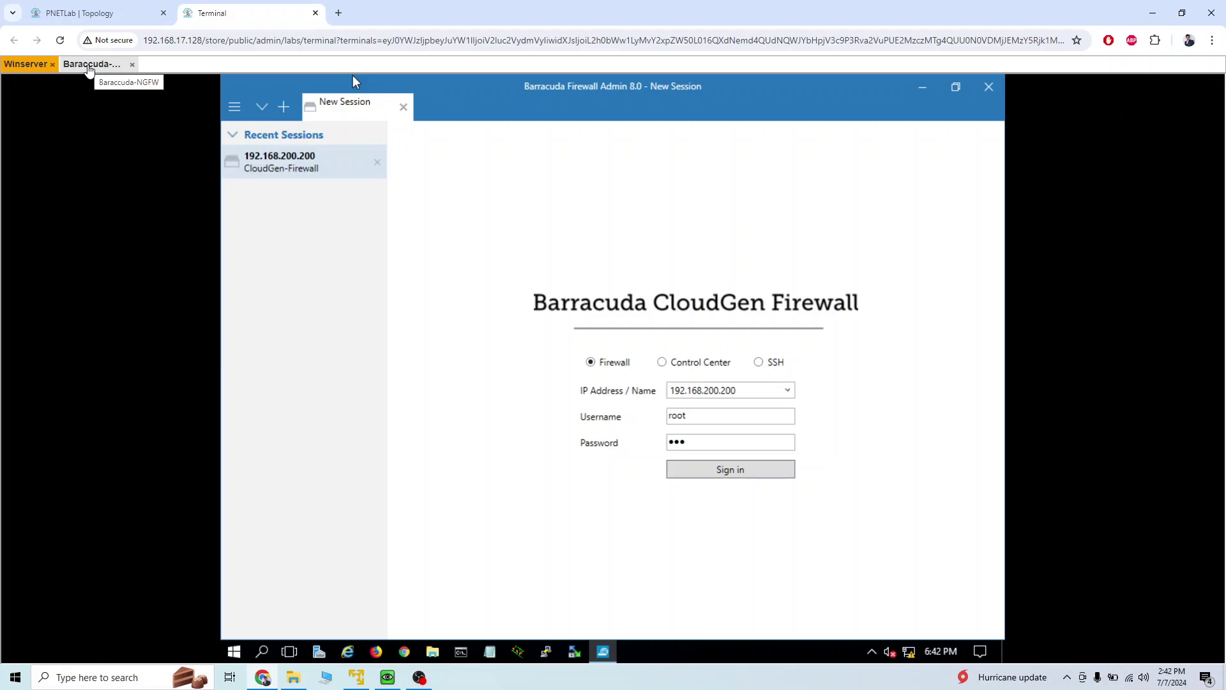
left_click(89, 70)
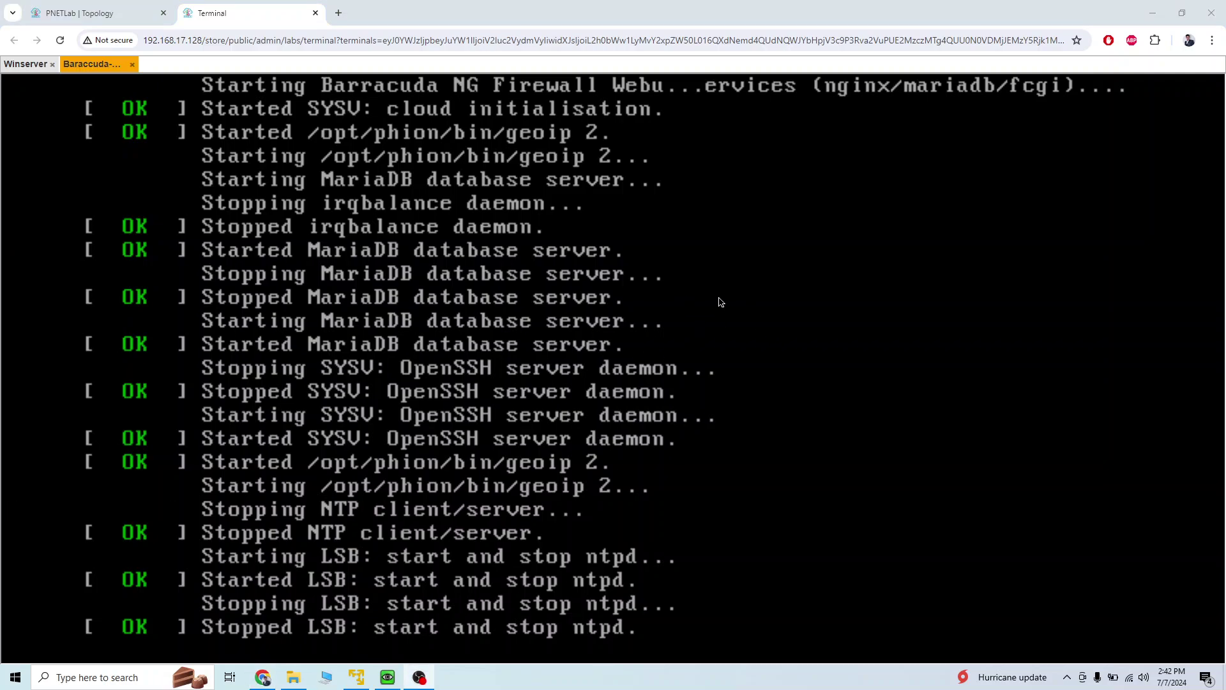
left_click(26, 67)
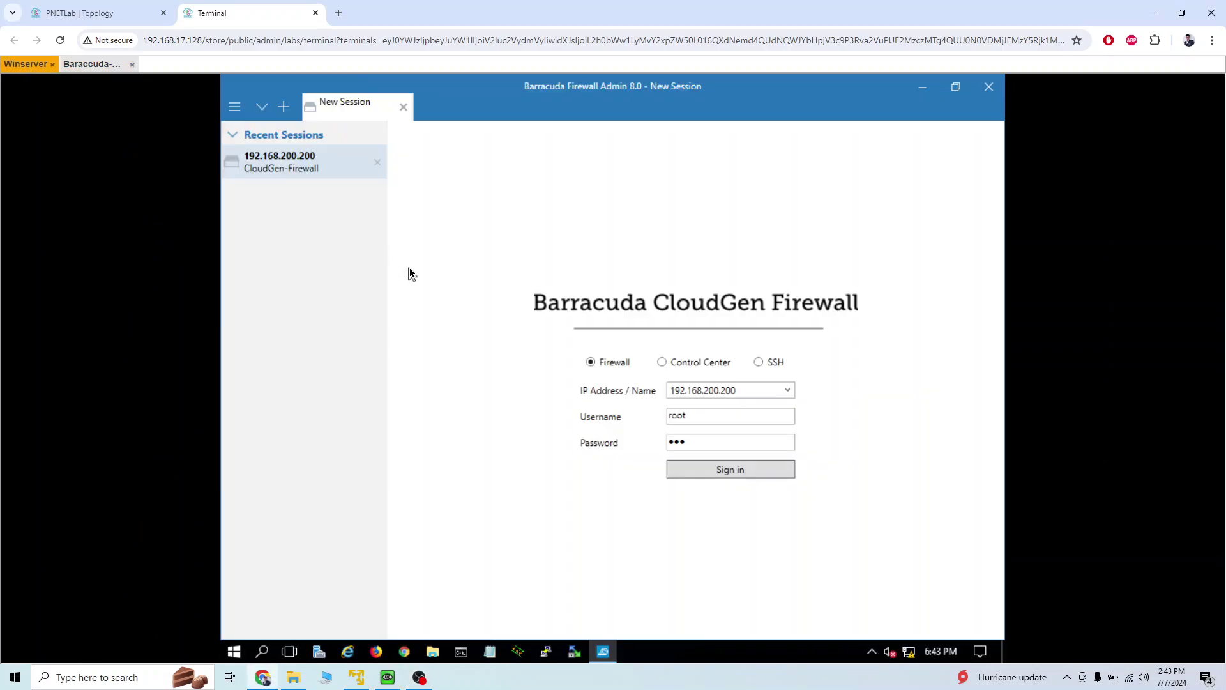
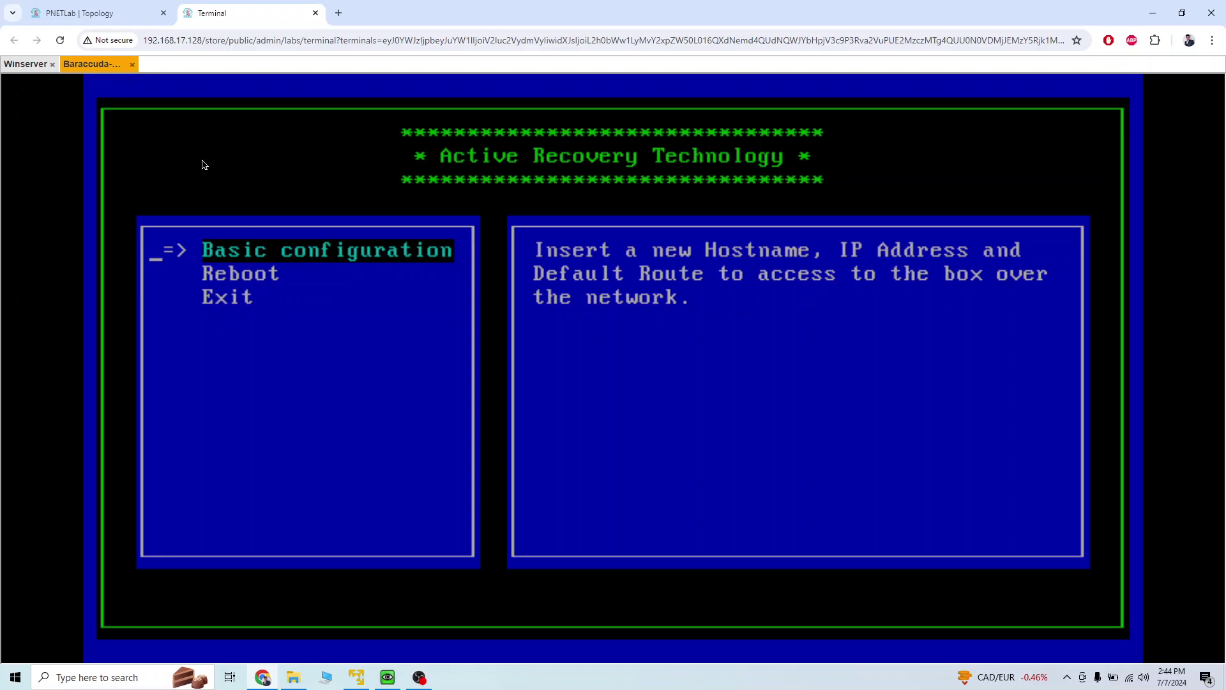
Step: On the Winserver console, start a fresh login session and sign in to 192.168.200.200 as root
left_click(37, 69)
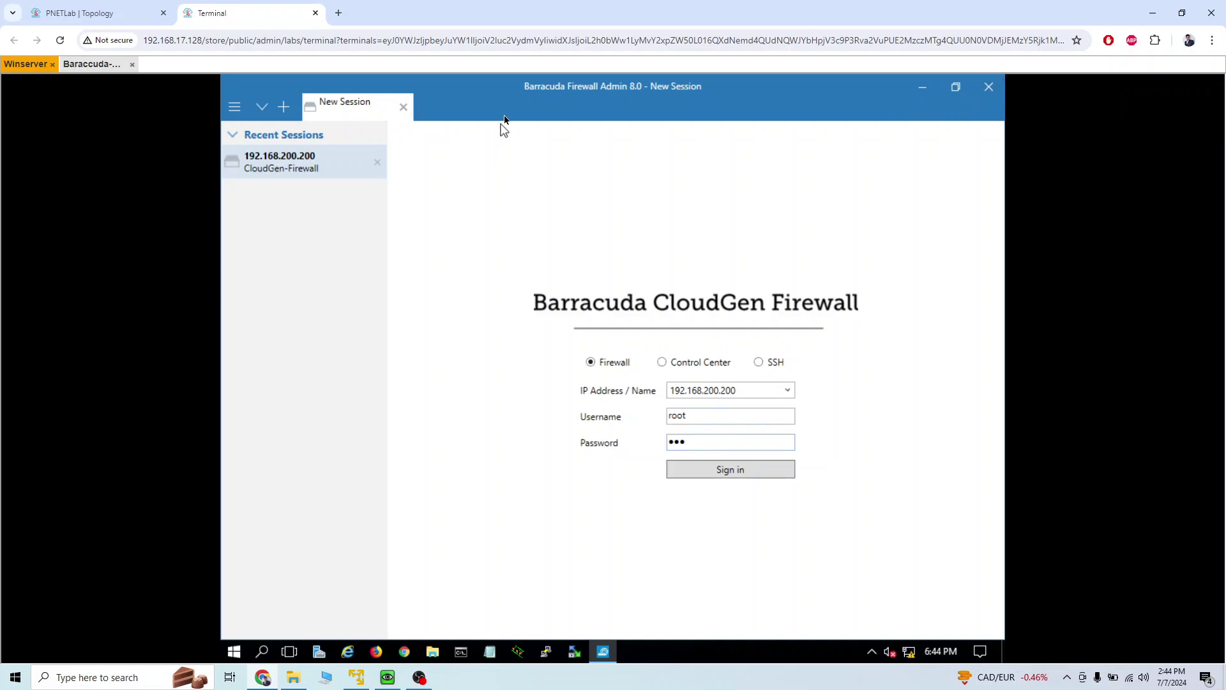
left_click(403, 107)
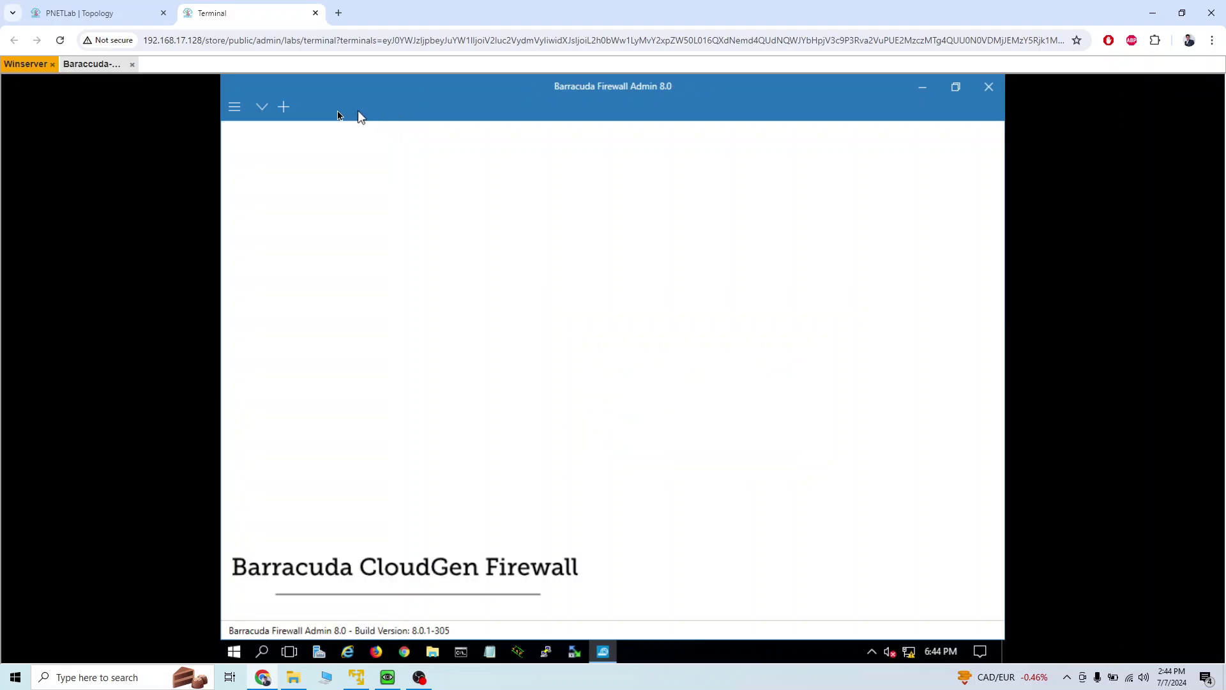
left_click(283, 108)
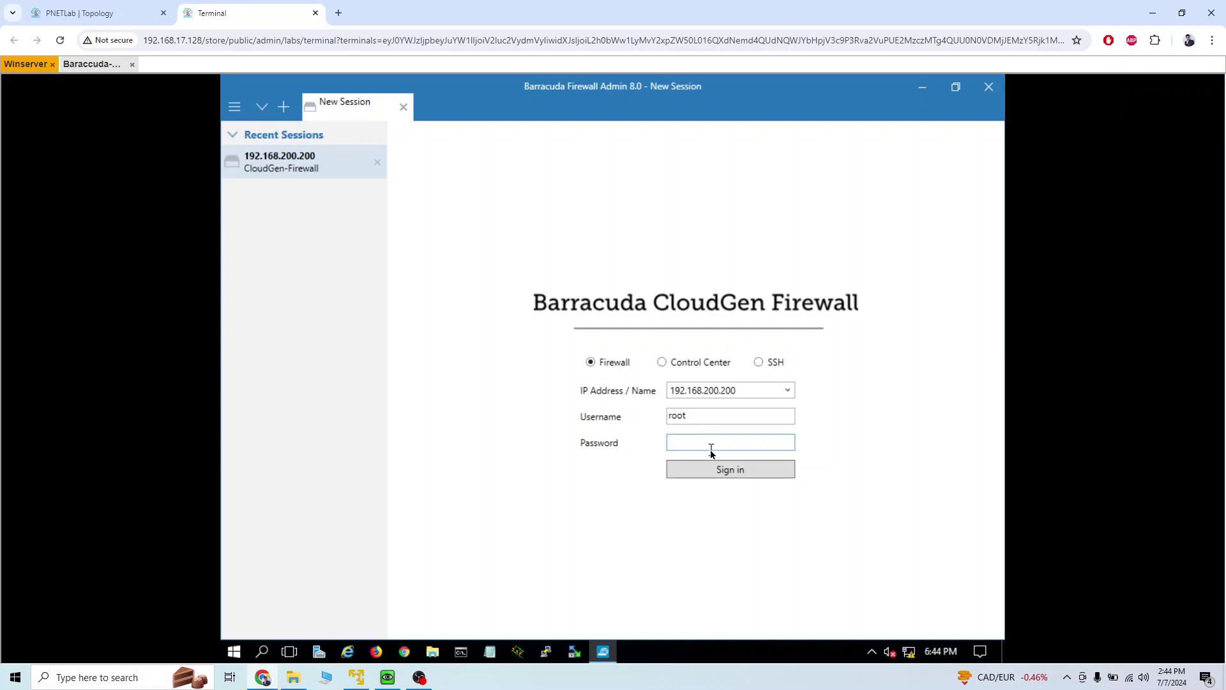
type("•••")
left_click(745, 471)
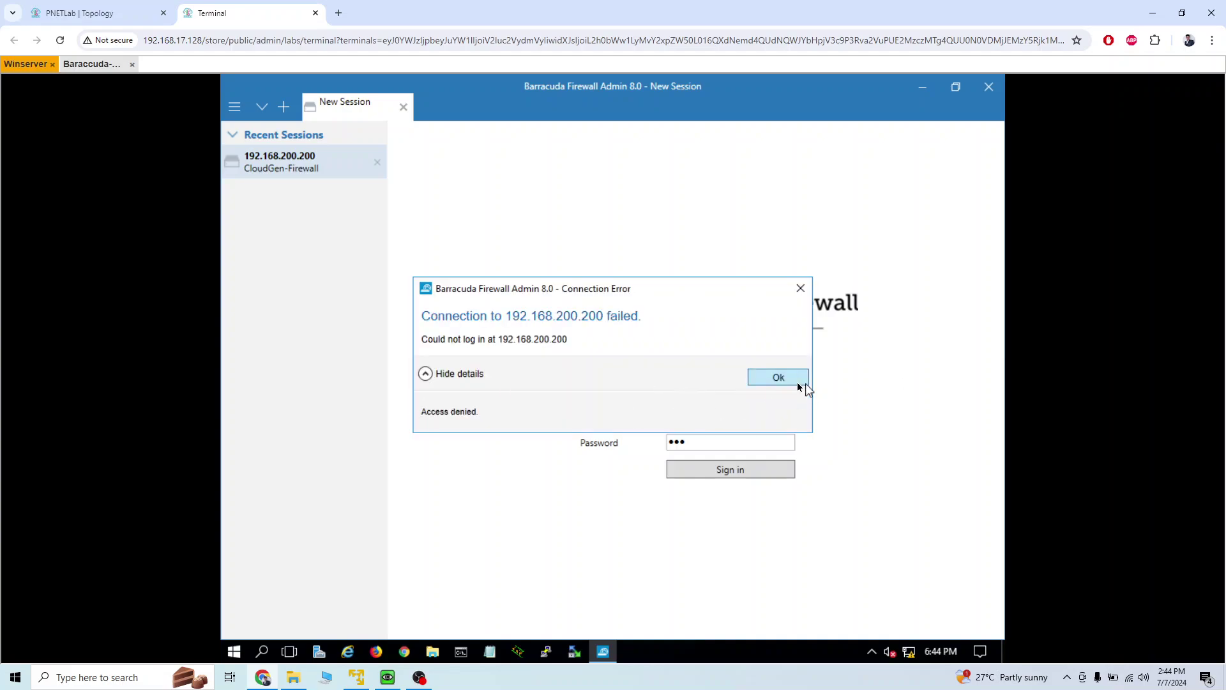
Step: Dismiss the access-denied error and resubmit the login with a corrected root password
left_click(794, 378)
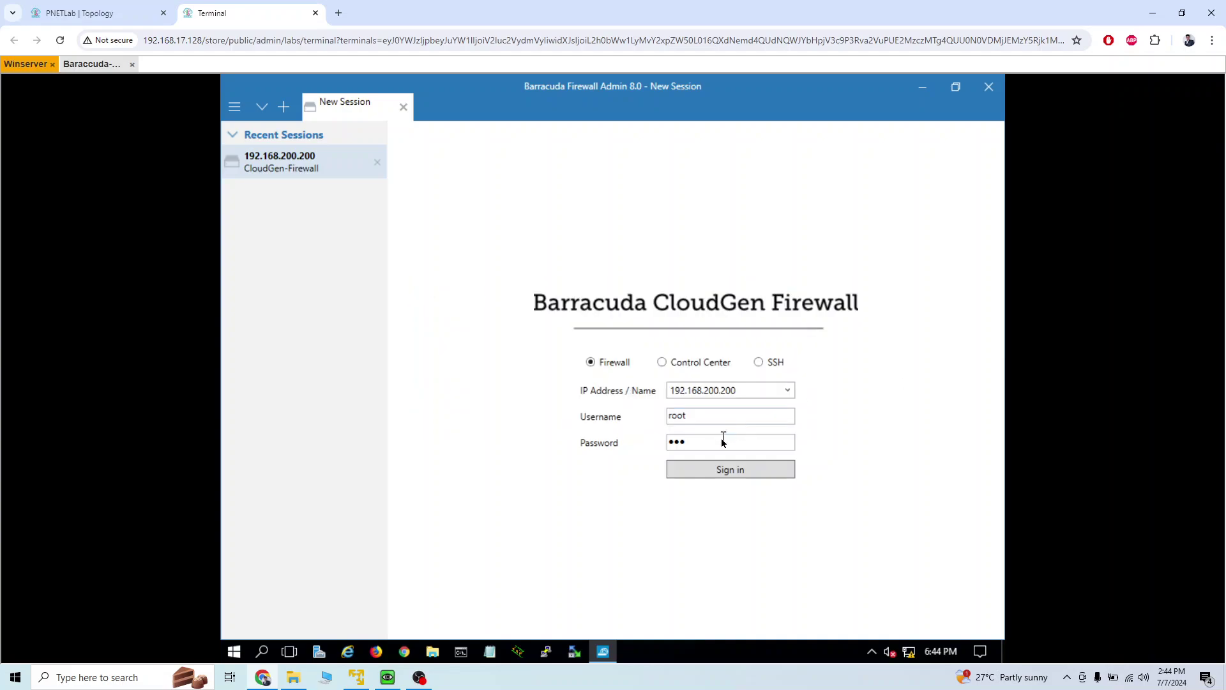
left_click_drag(707, 445, 637, 446)
type("n")
key("Return")
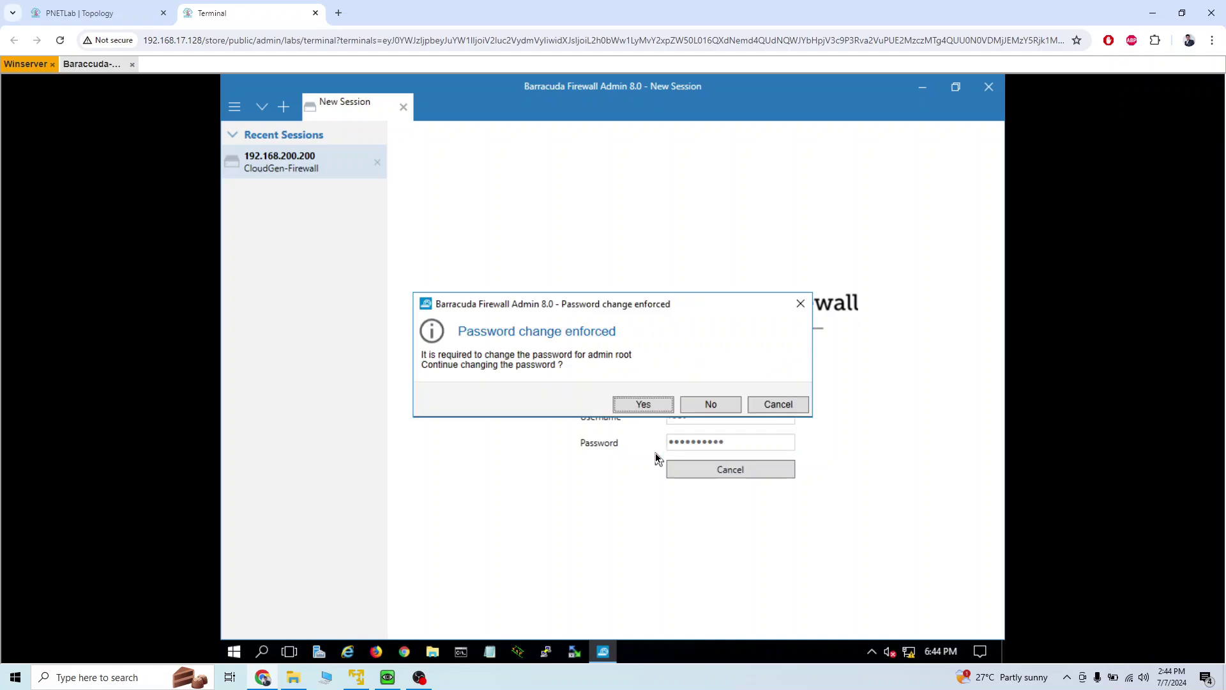
Step: Agree to change the root password, entering the old password and the new one twice, and save
left_click(637, 402)
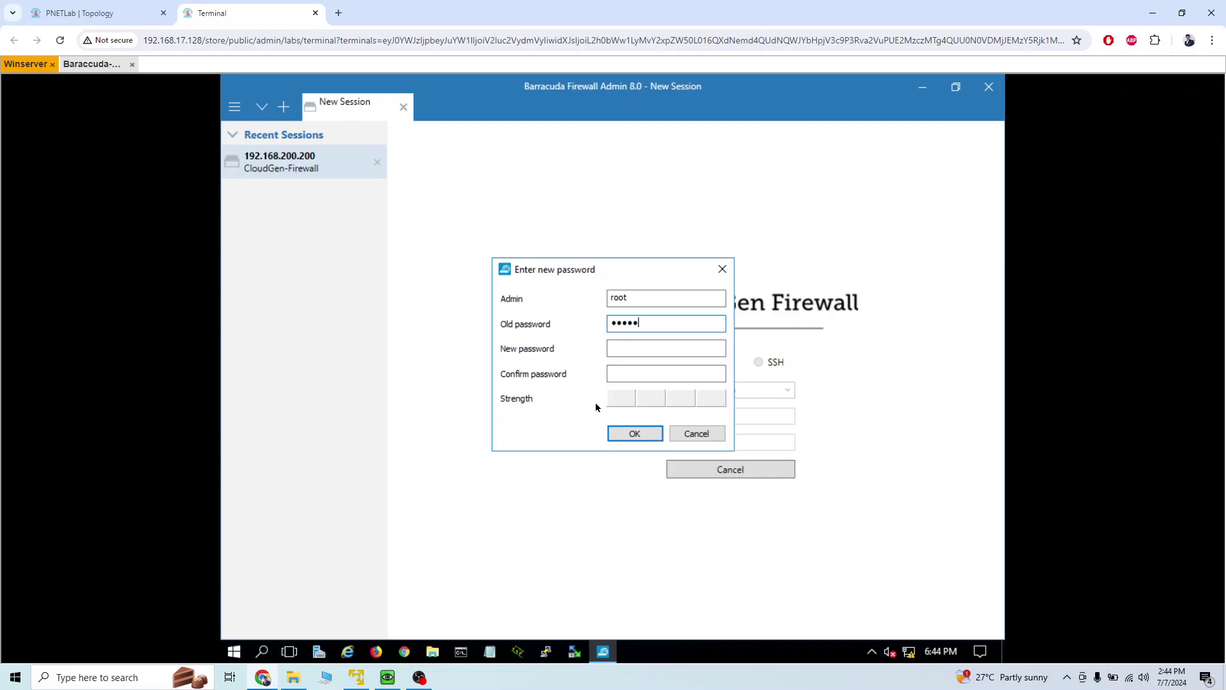
key("Tab")
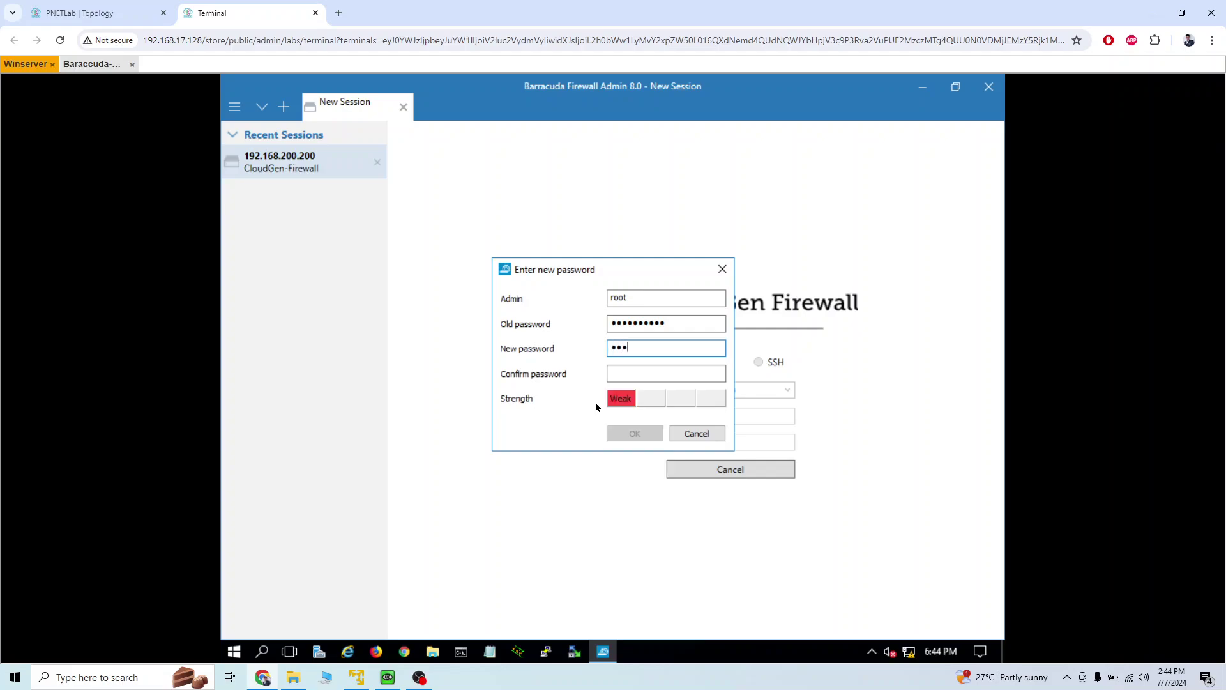
left_click(632, 374)
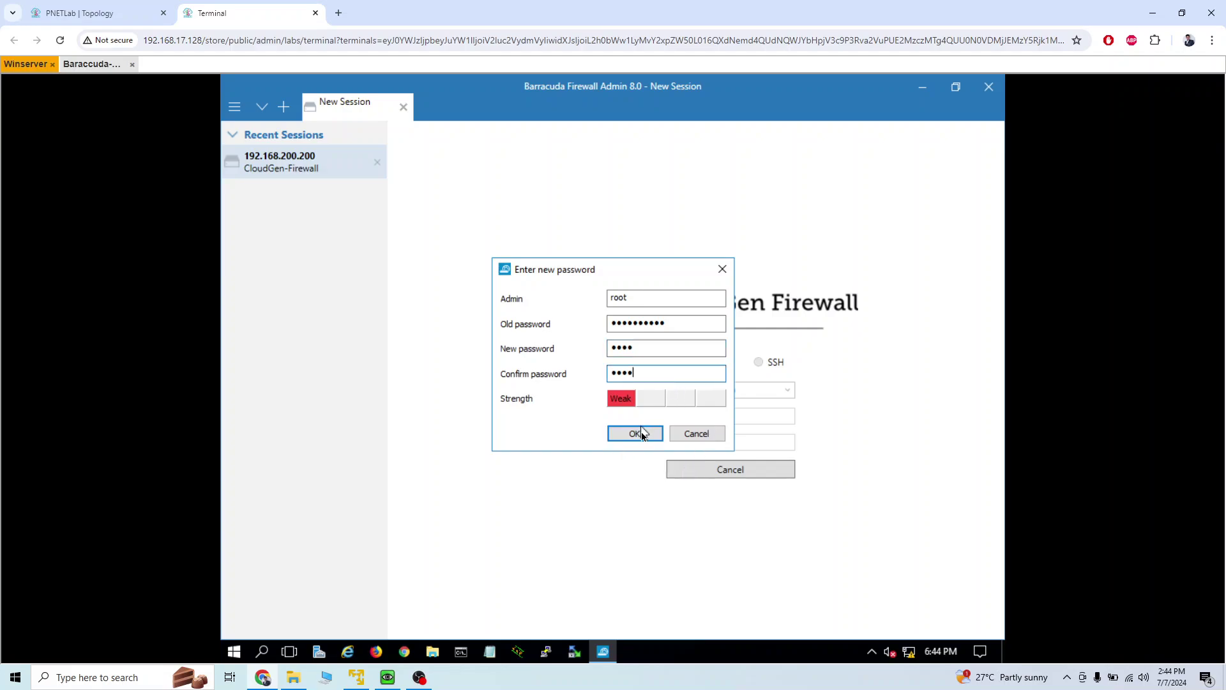
left_click(641, 433)
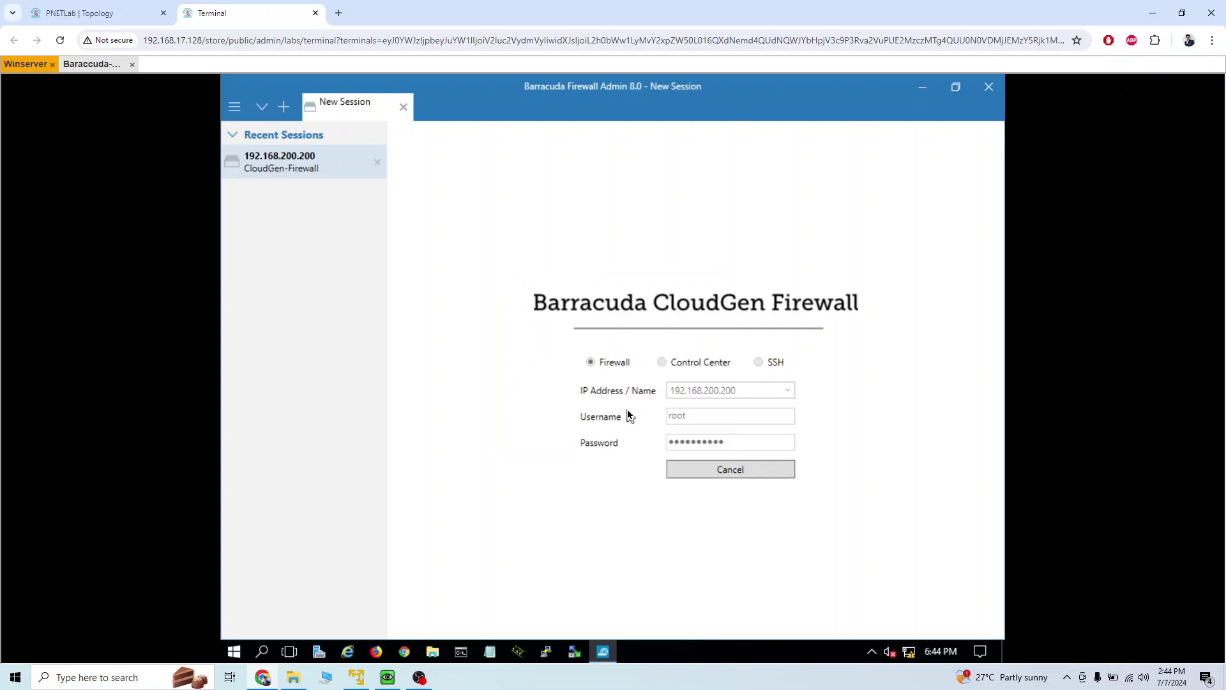
Step: Acknowledge the password change and sign in again as root with the new password
left_click(781, 398)
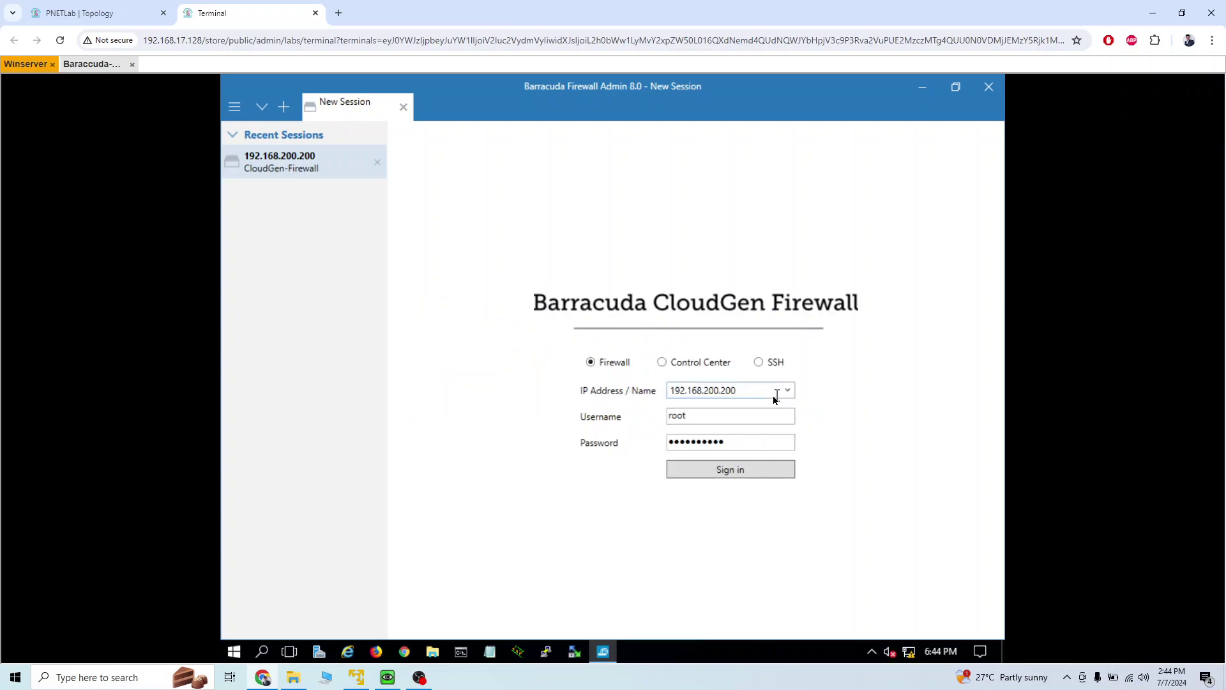
double_click(734, 441)
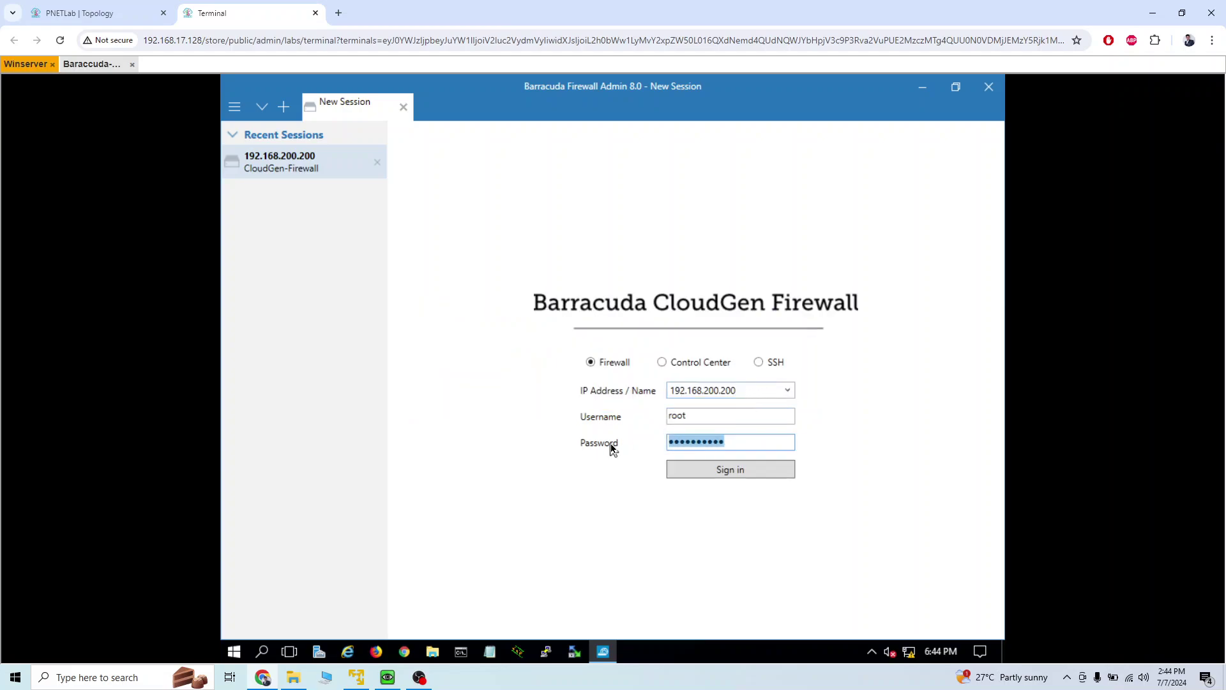
type("••")
left_click(720, 473)
Step: Move management from the web interface to Firewall Admin, hiding the notice for future sign-ins
left_click(468, 435)
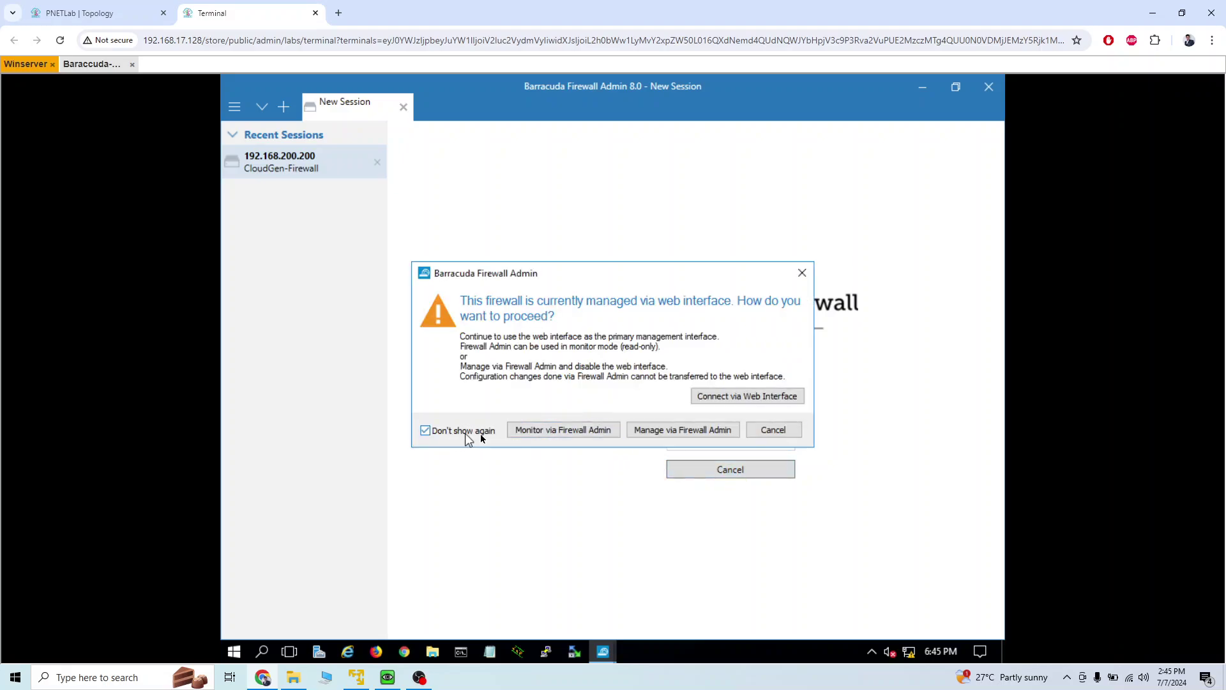
left_click(685, 437)
left_click(677, 431)
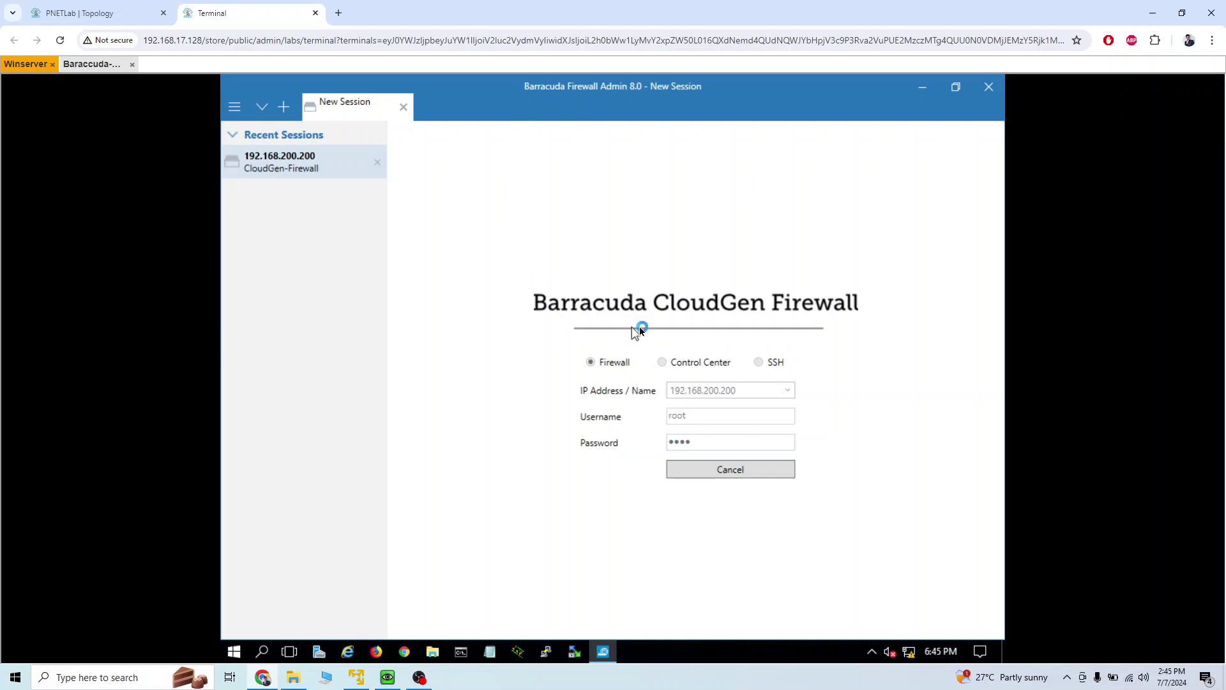
key("XF86AudioRaiseVolume")
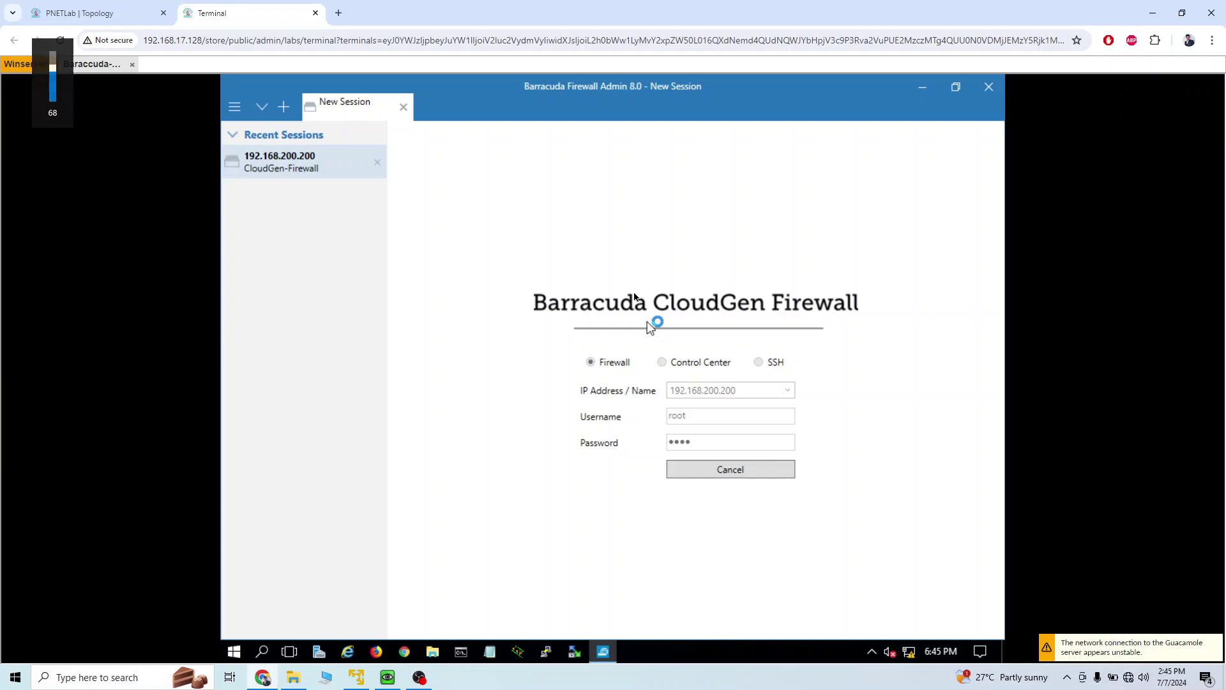
key("XF86AudioRaiseVolume")
key("XF86AudioRaiseVolume")
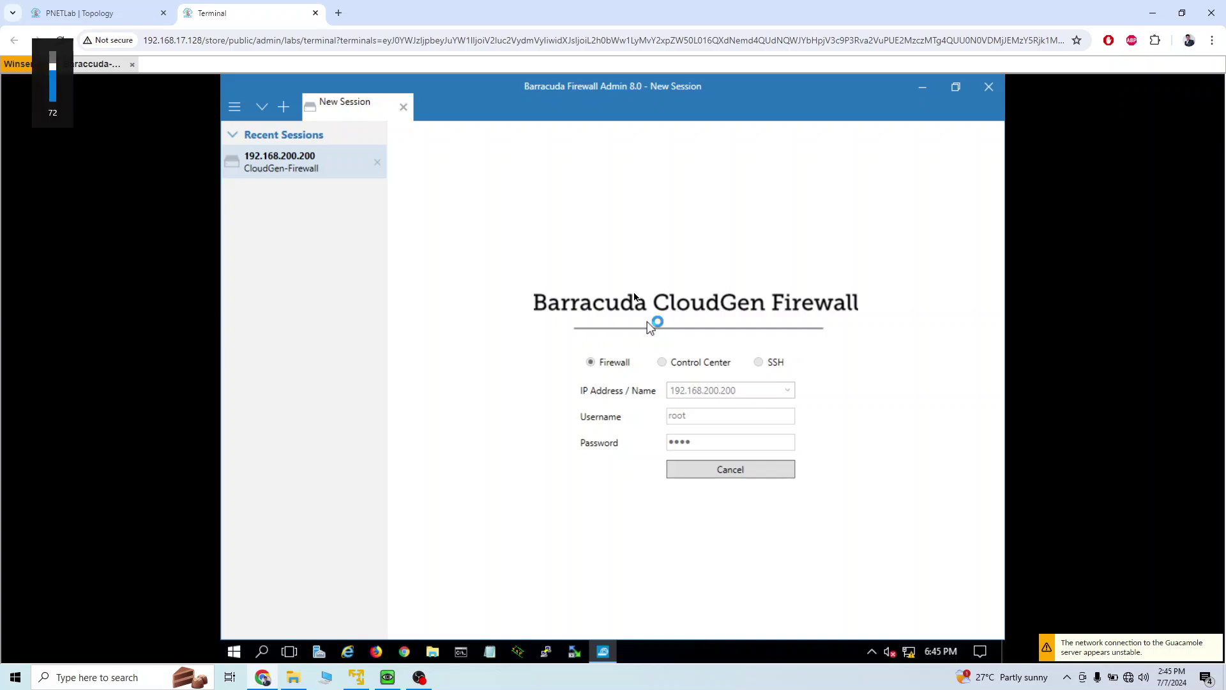
key("XF86AudioRaiseVolume")
key("XF86AudioRaiseVolume")
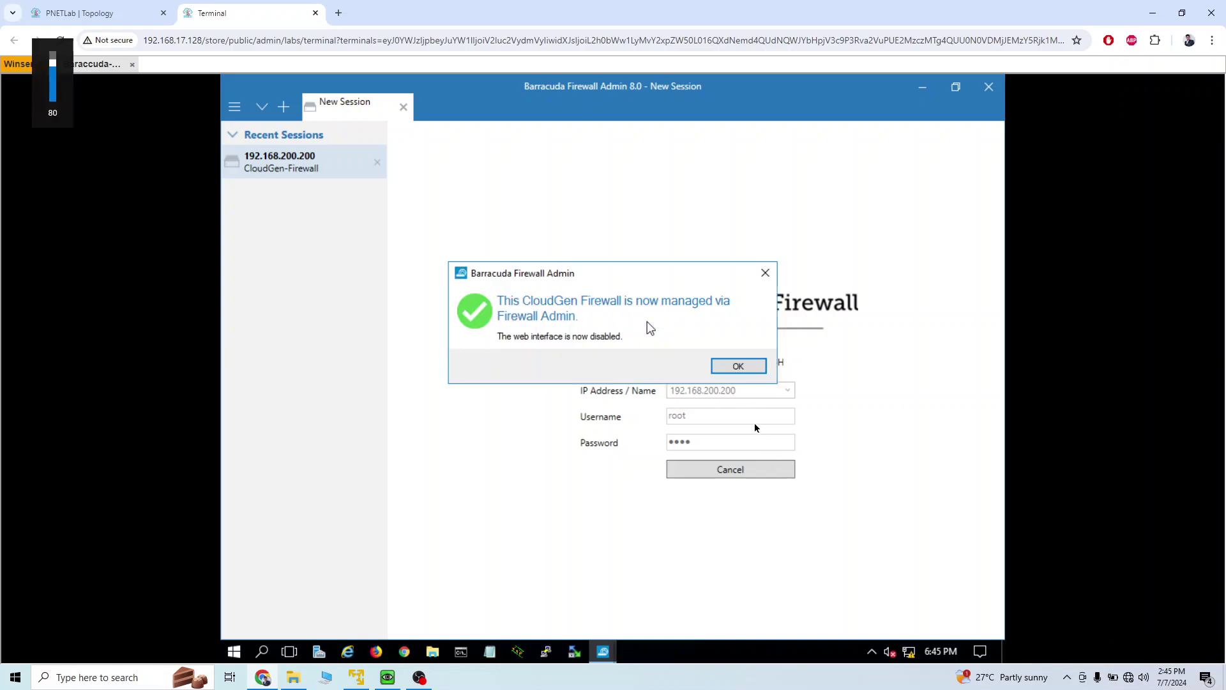
left_click(737, 366)
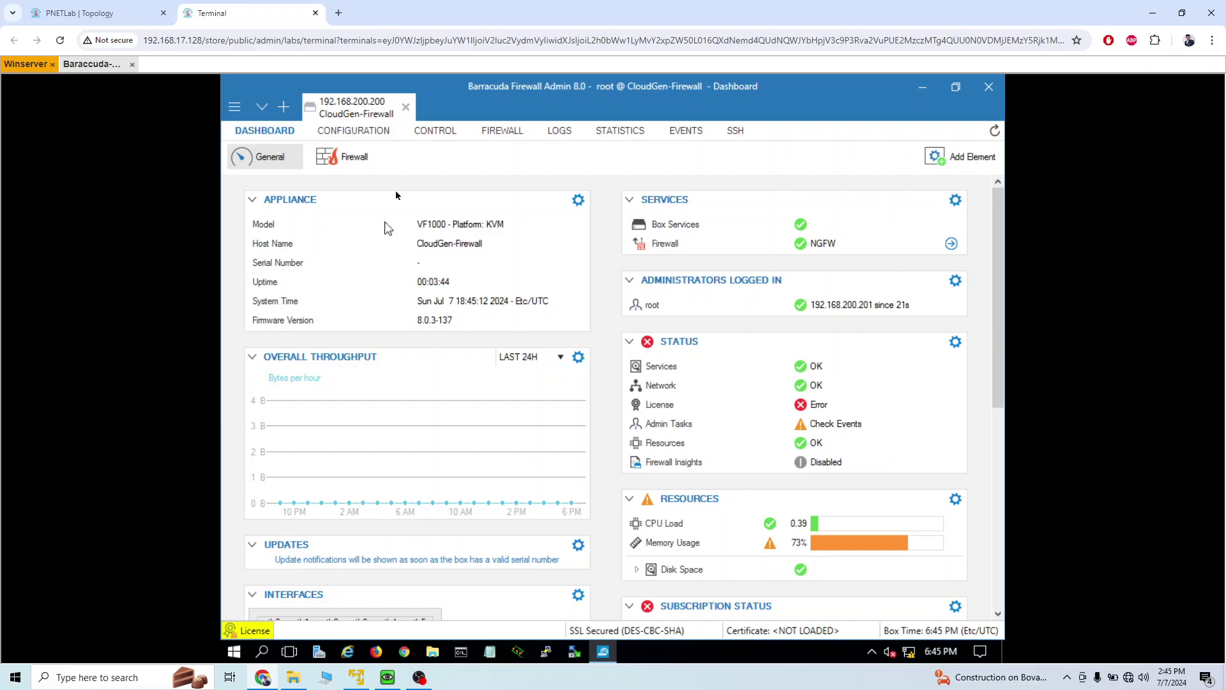
Step: In the Configuration Tree, open the Box network settings and view the network interfaces
left_click(375, 132)
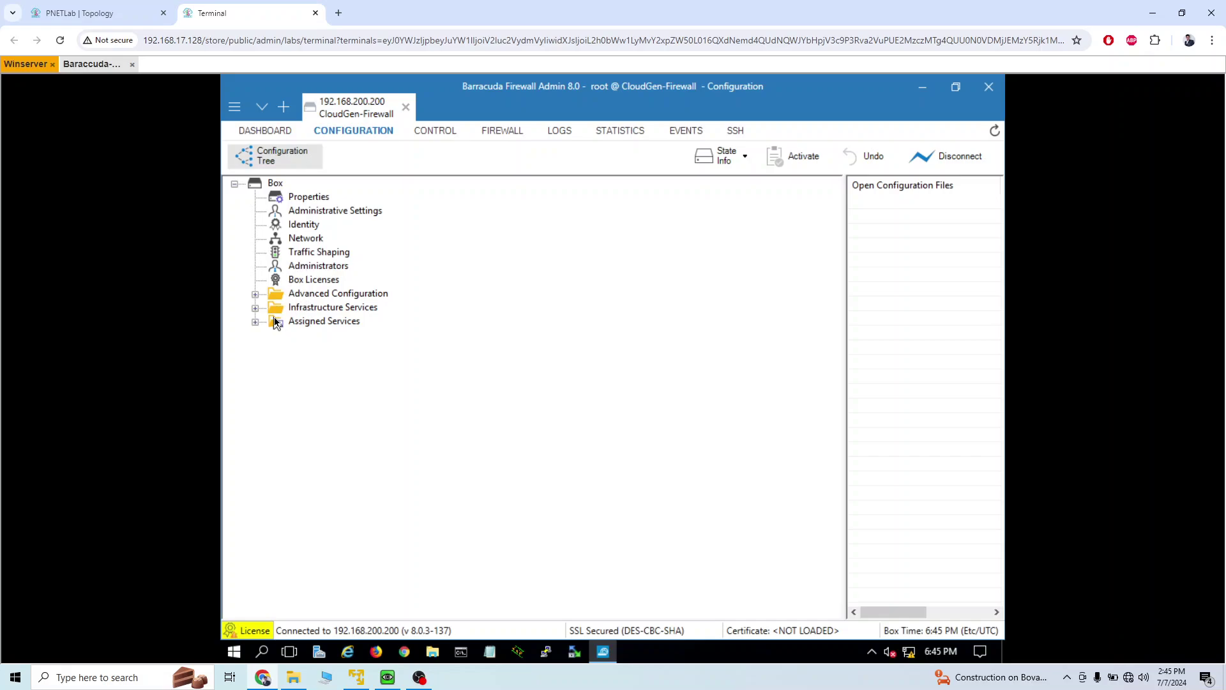
double_click(304, 240)
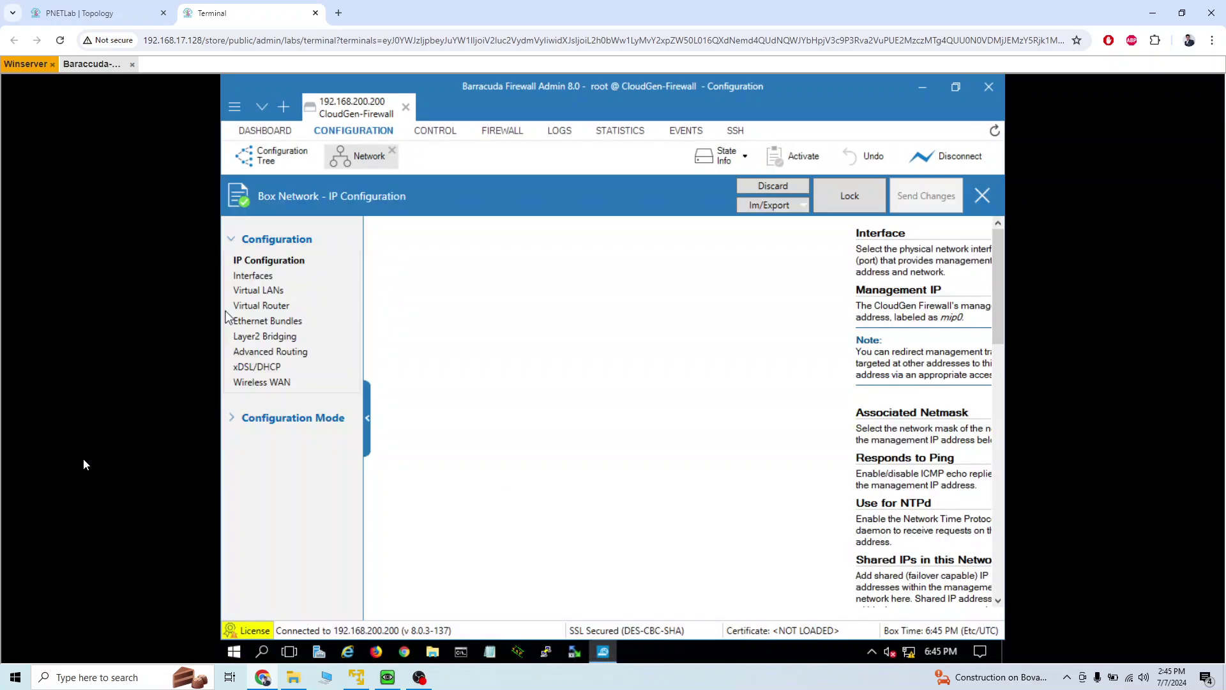
scroll(957, 568, "down", 2)
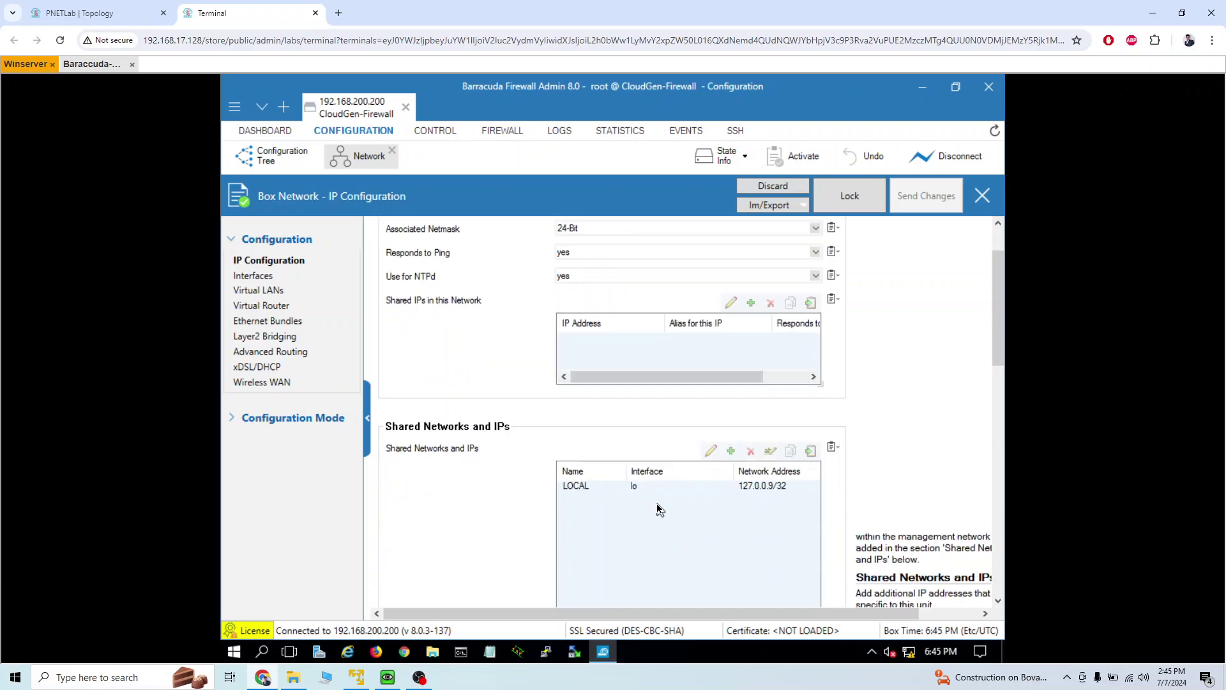
left_click(265, 277)
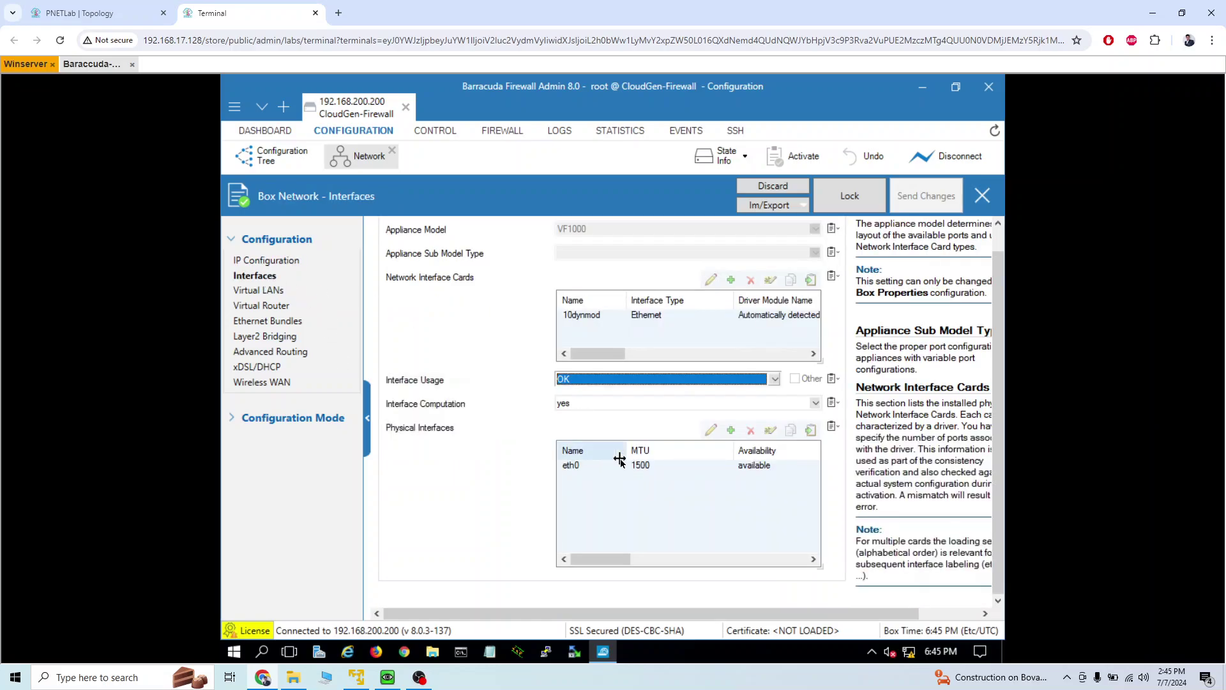
Step: Expand Assigned Services > NGFW (Firewall) and open its Forwarding Rules
left_click(274, 157)
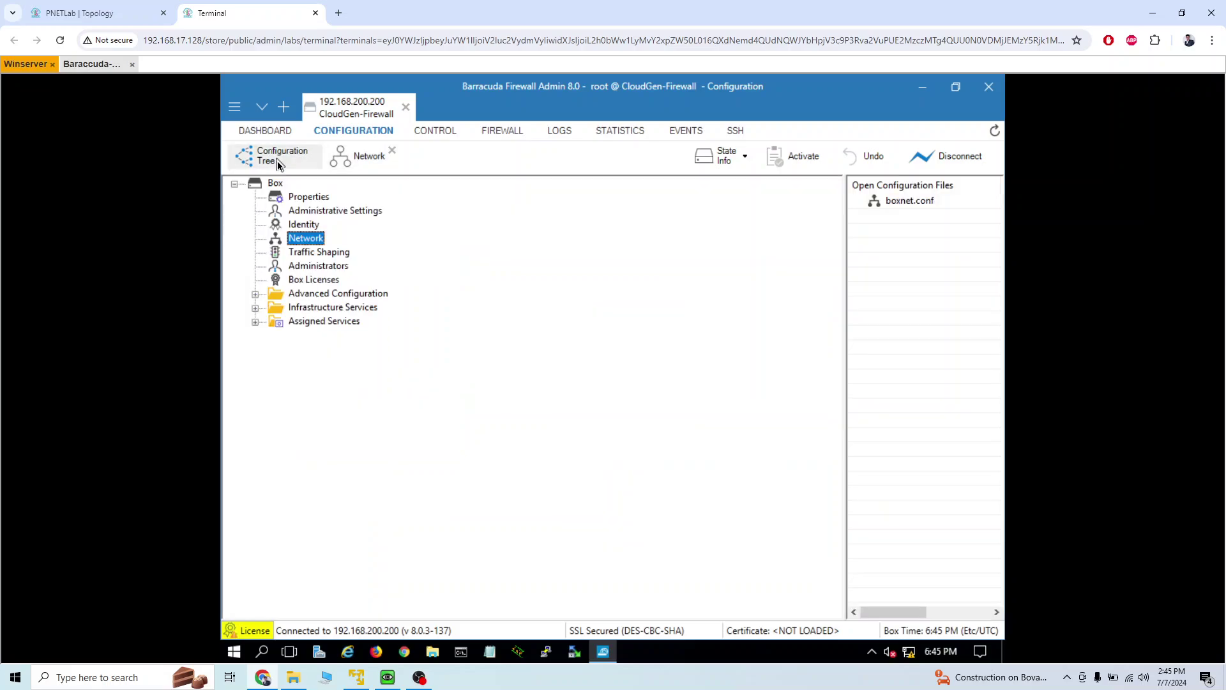
left_click(255, 322)
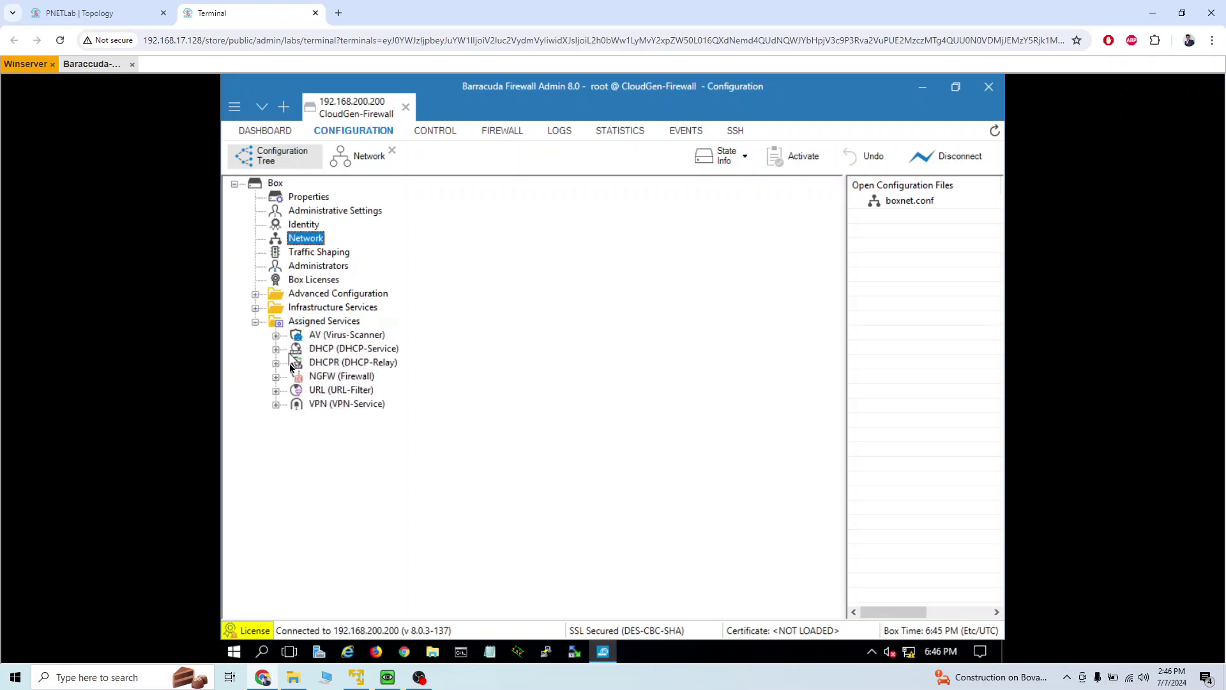
left_click(277, 378)
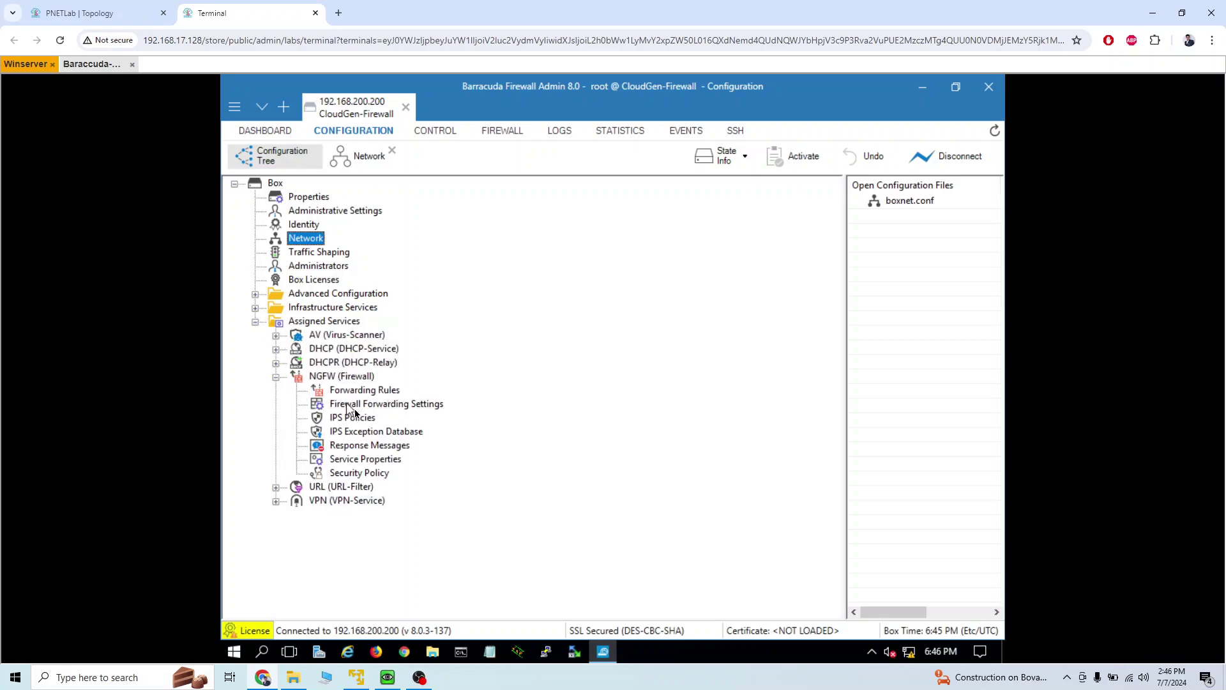
double_click(362, 391)
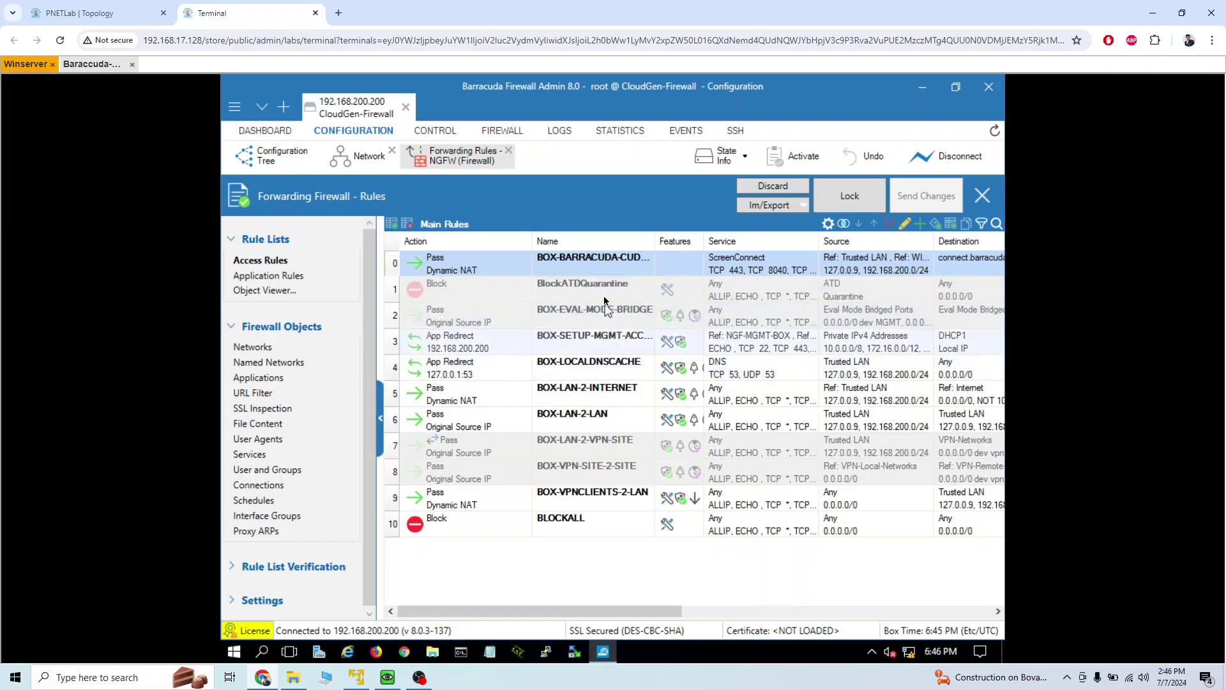
Step: Check live interfaces and routes under CONTROL > Network, then select the Box node in the Configuration Tree
left_click(441, 131)
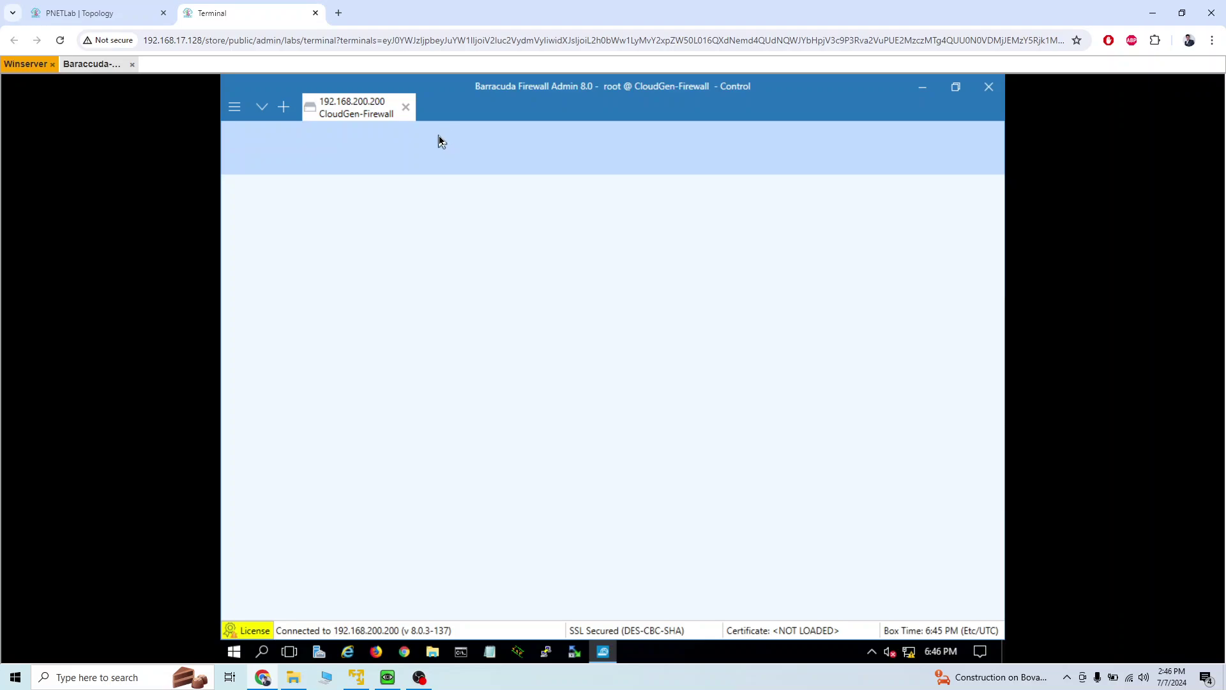
left_click(365, 163)
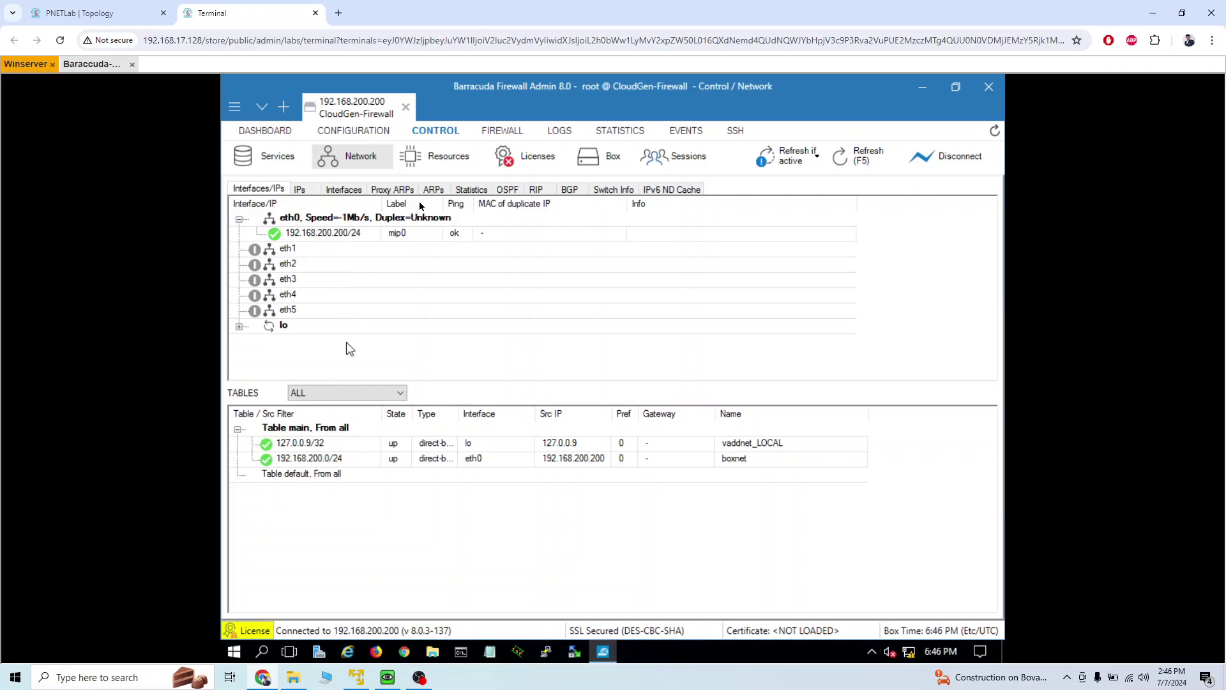
left_click(345, 135)
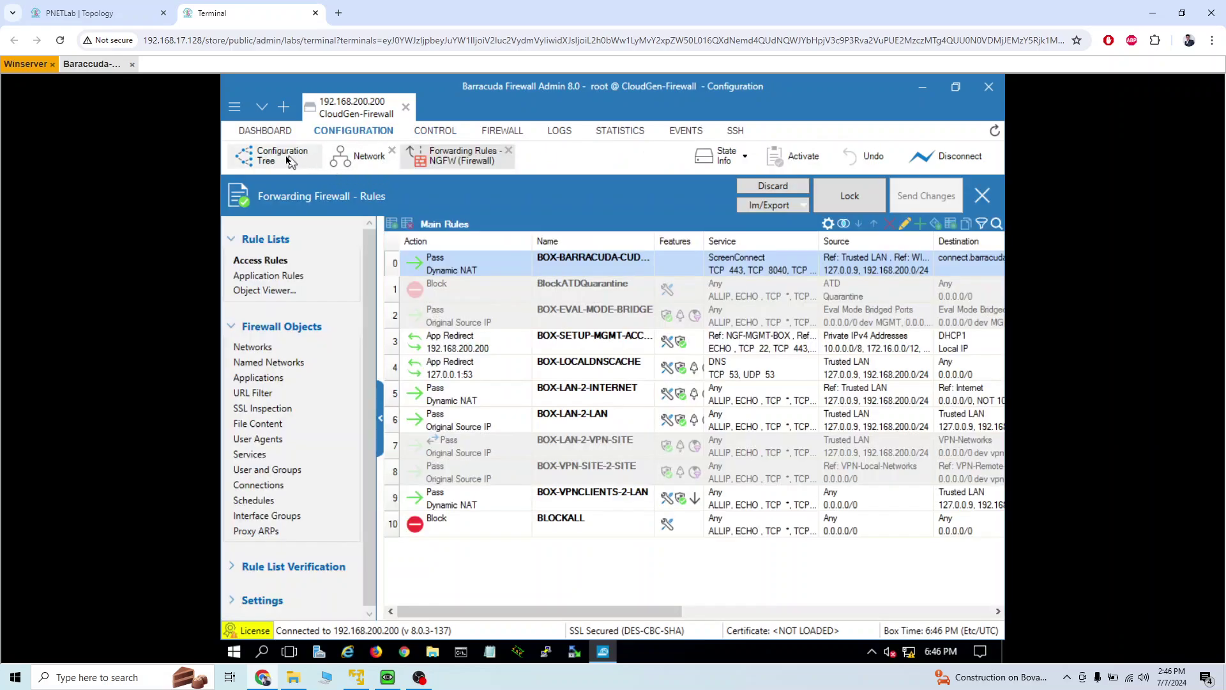
left_click(279, 165)
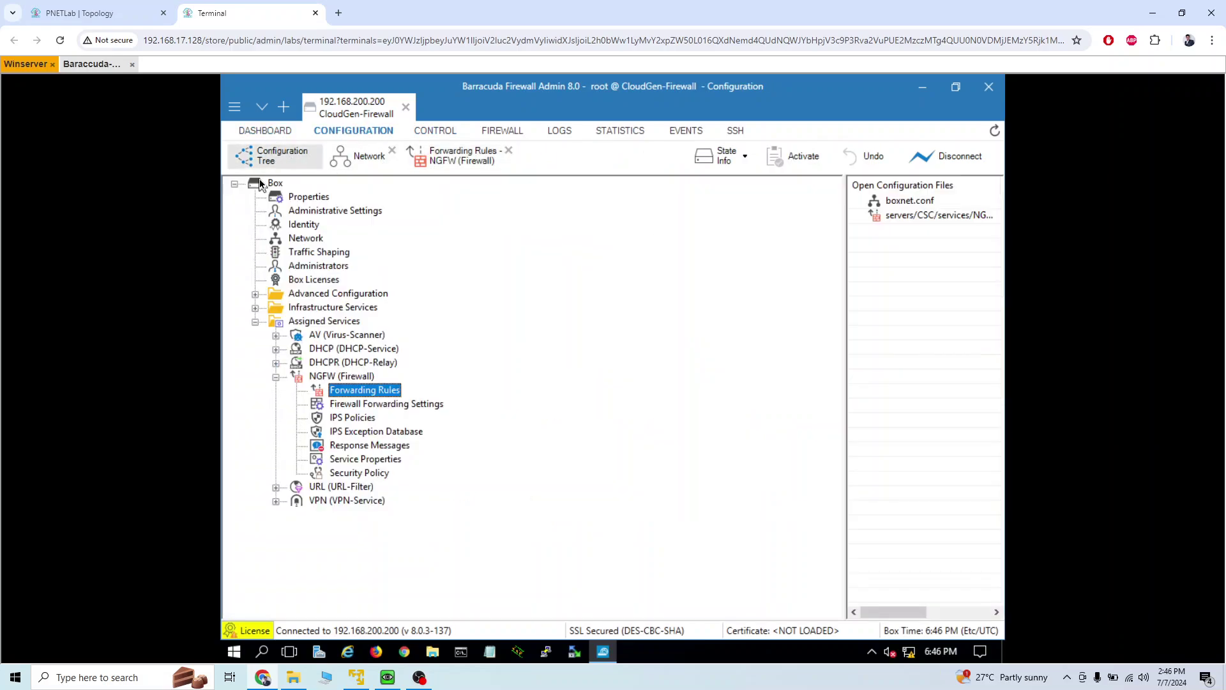
left_click(261, 184)
Step: Restore the Box configuration from today backup.par and activate the pending changes
right_click(263, 184)
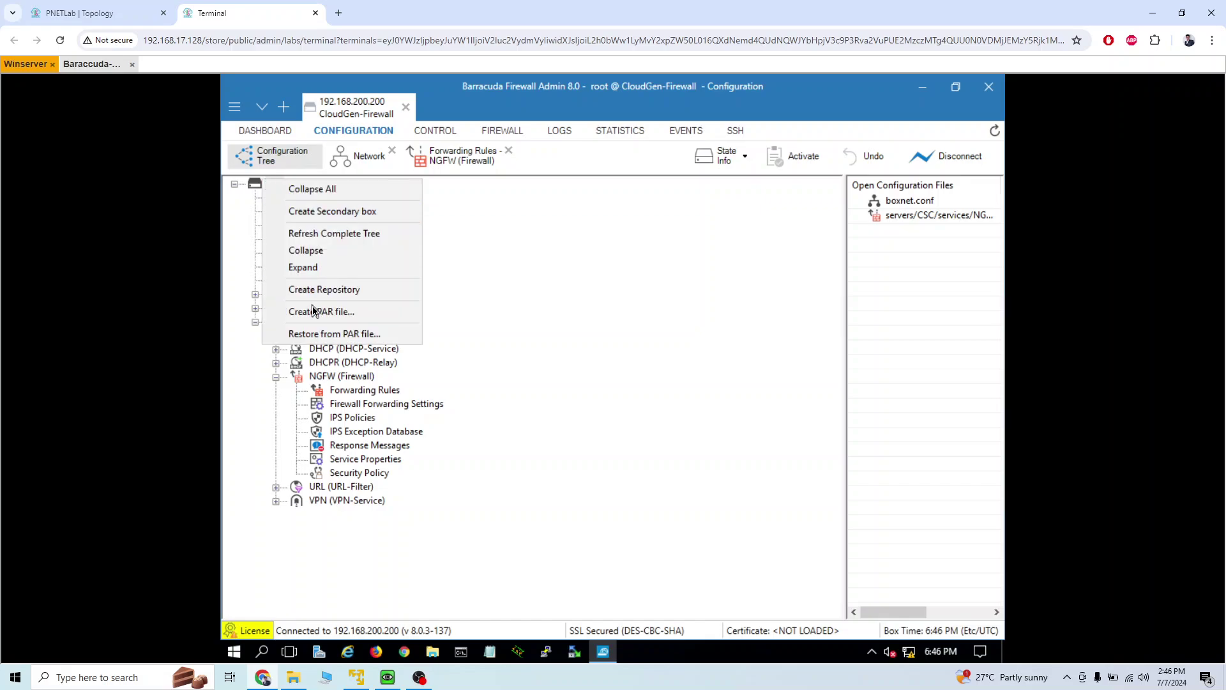
left_click(356, 338)
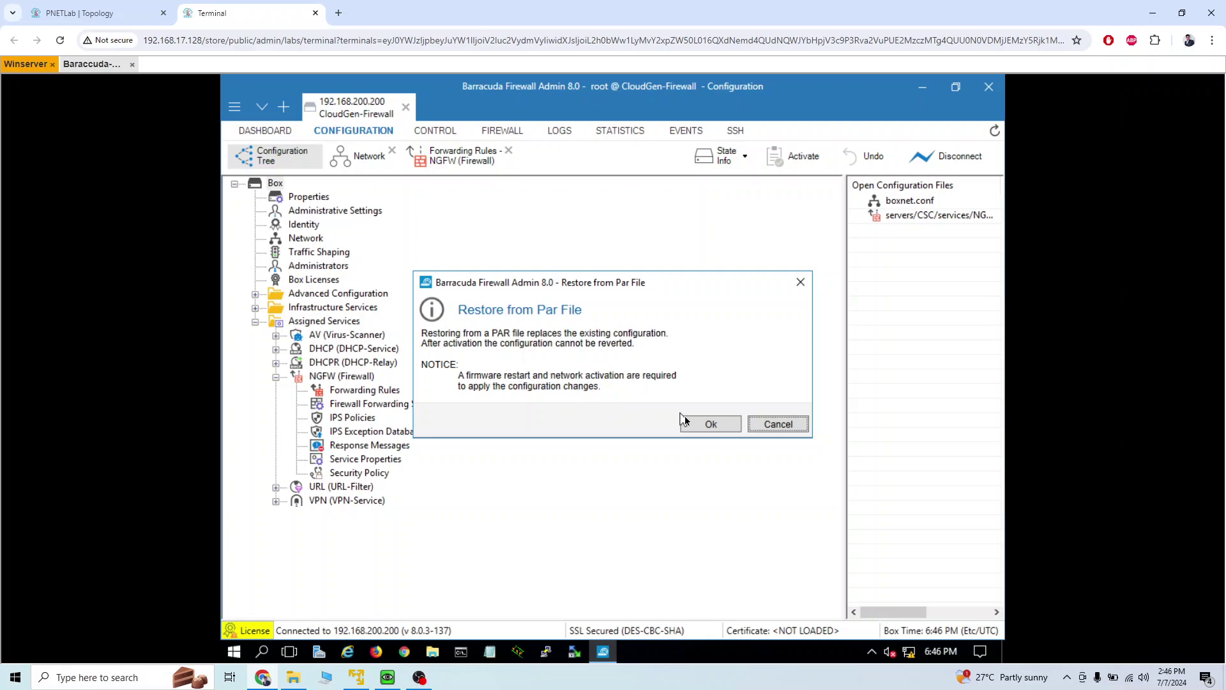
left_click(705, 425)
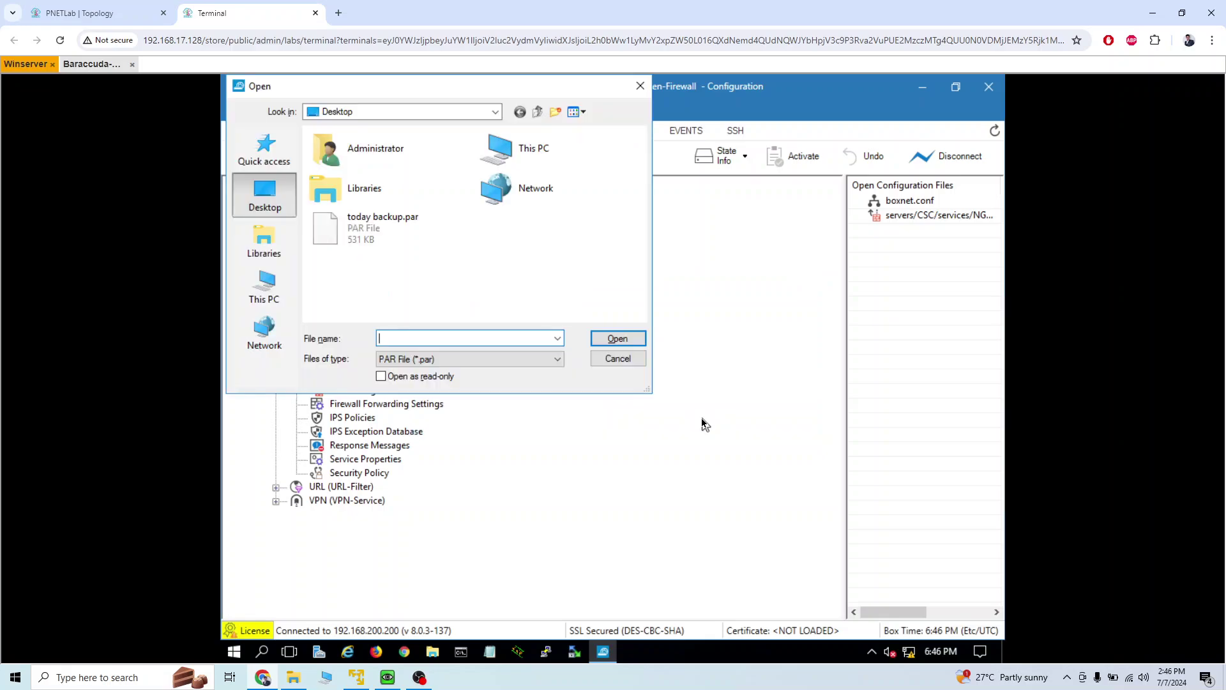
left_click(394, 227)
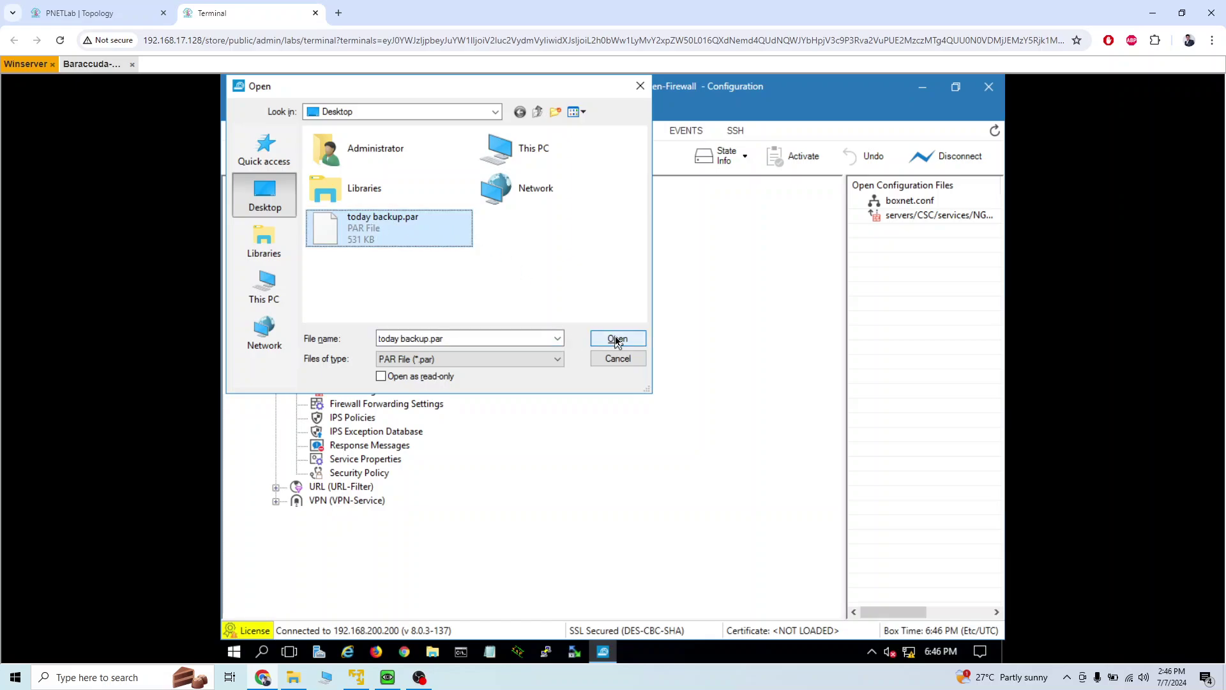
left_click(617, 339)
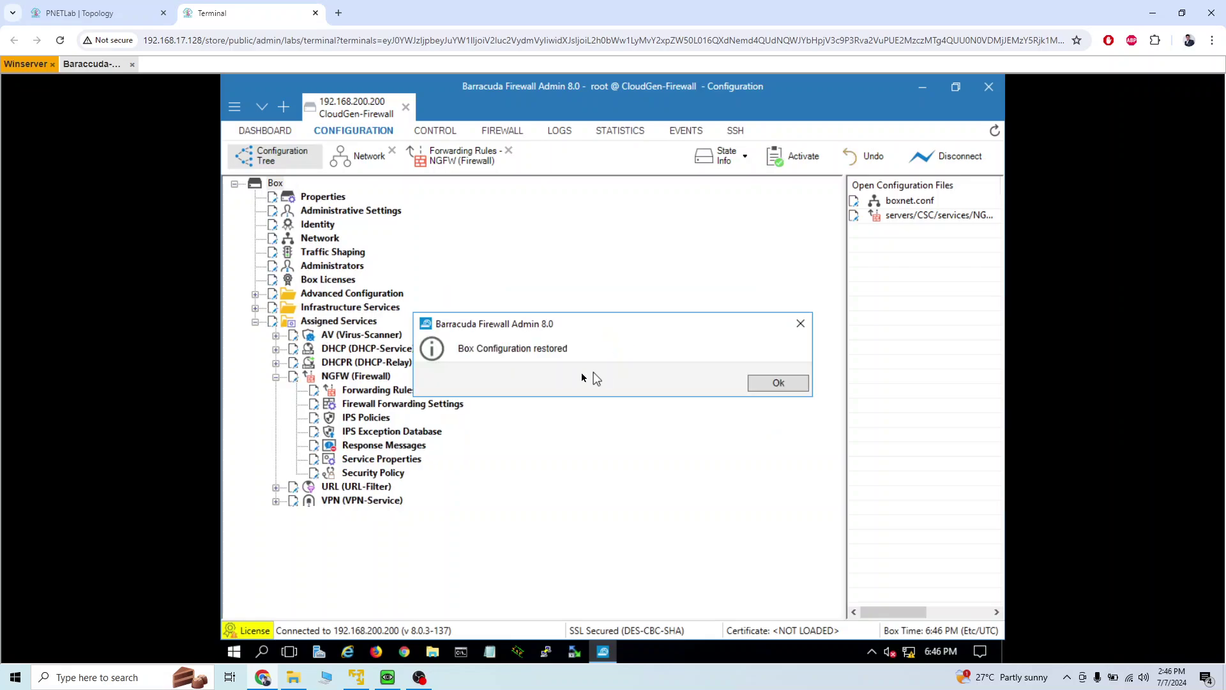
left_click(795, 385)
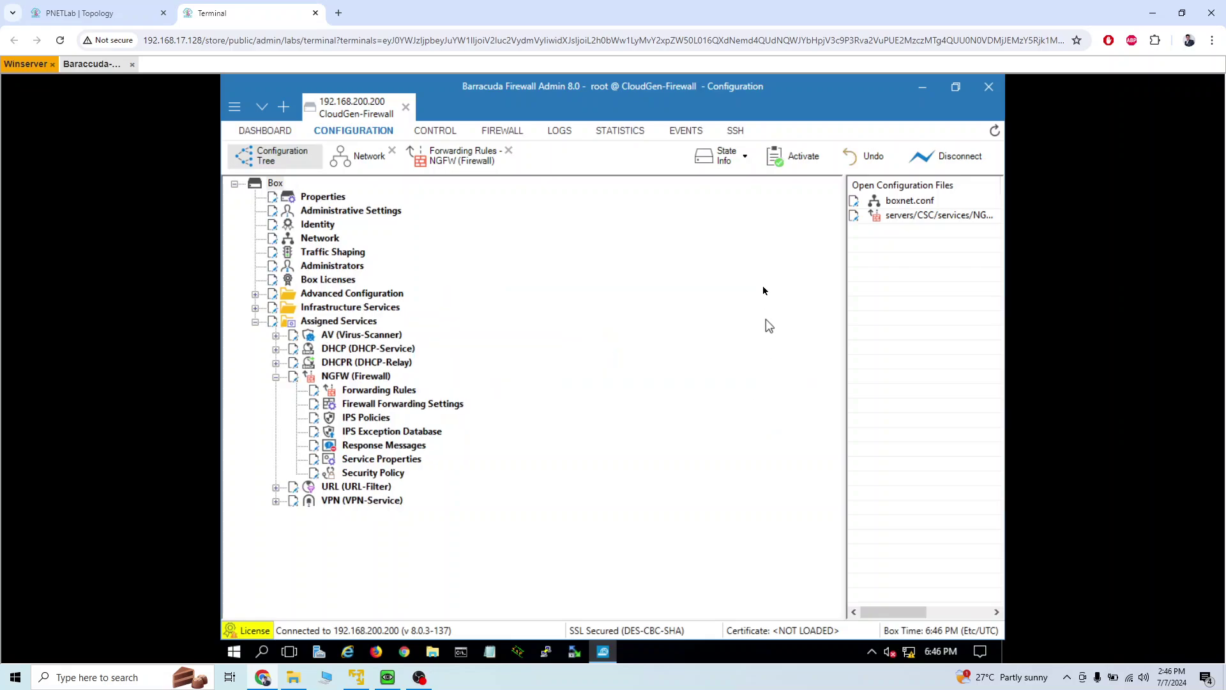
left_click(794, 156)
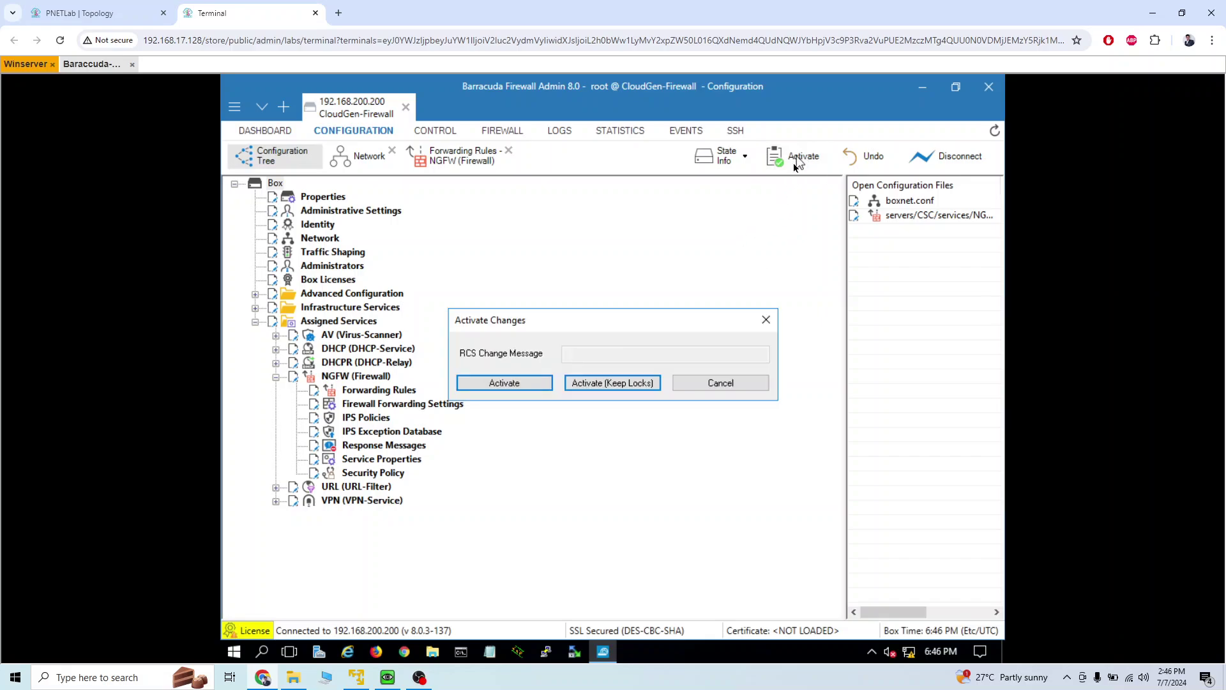
left_click(541, 383)
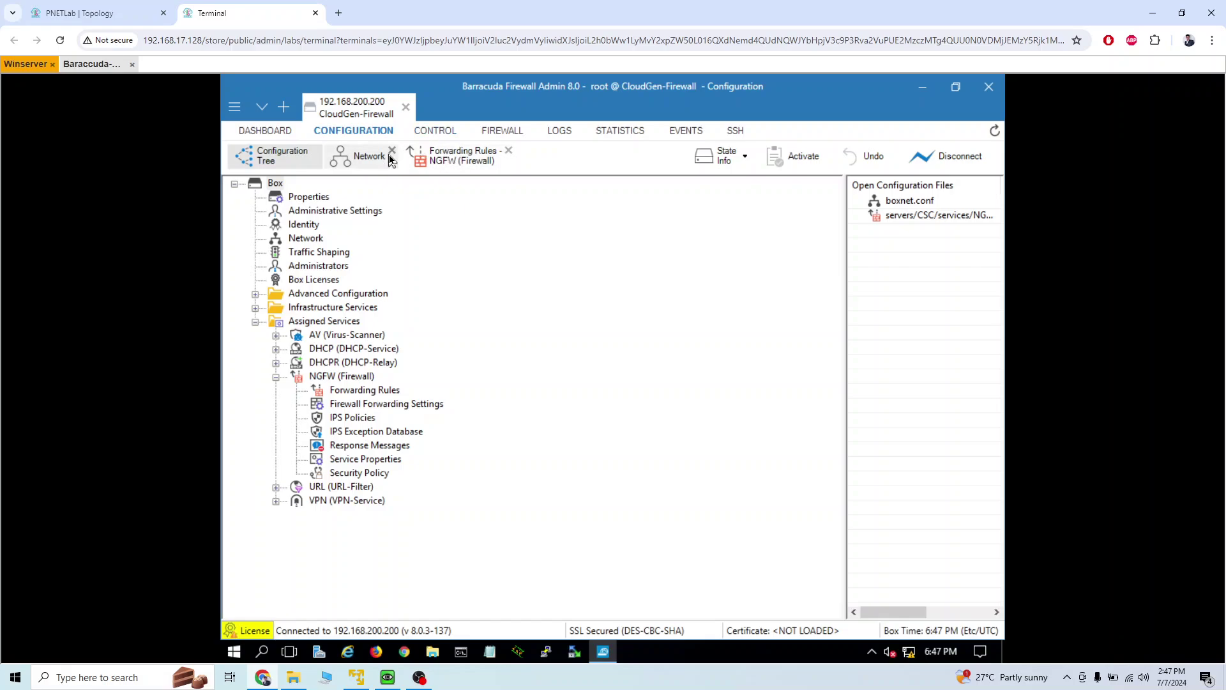
Step: Activate the new network configuration in Failsafe mode and confirm eth2 shows the 172.16.0.0/24 route
left_click(437, 132)
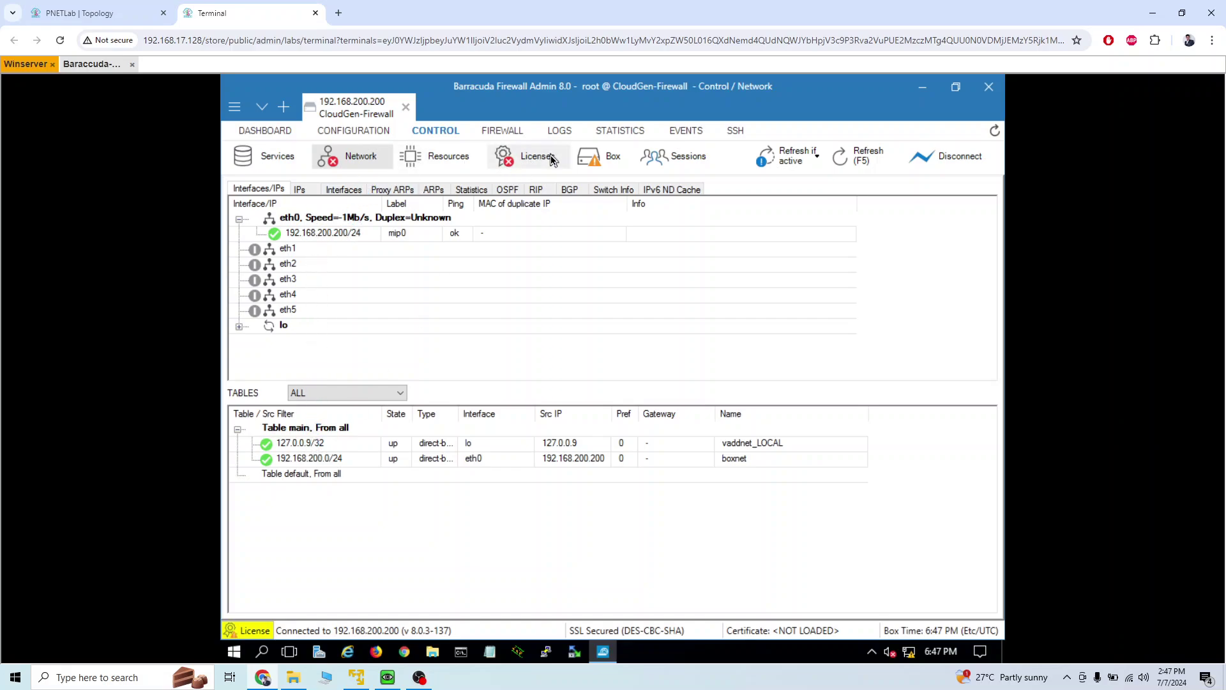
left_click(598, 158)
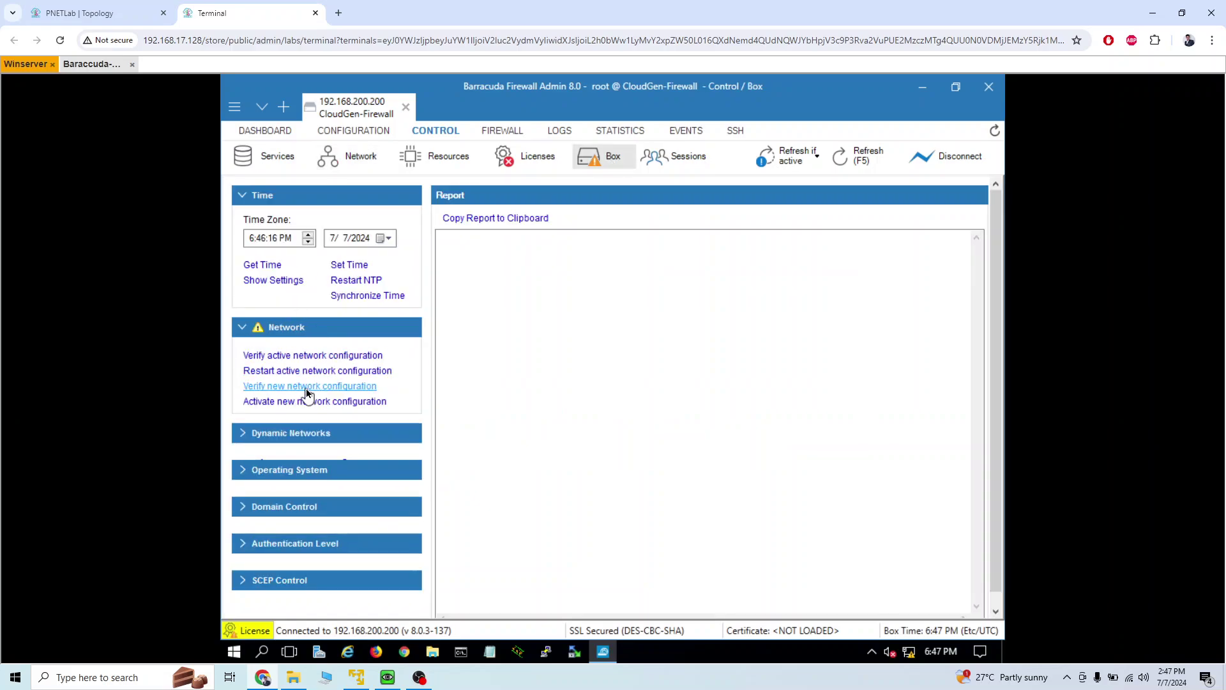
left_click(314, 403)
left_click(511, 419)
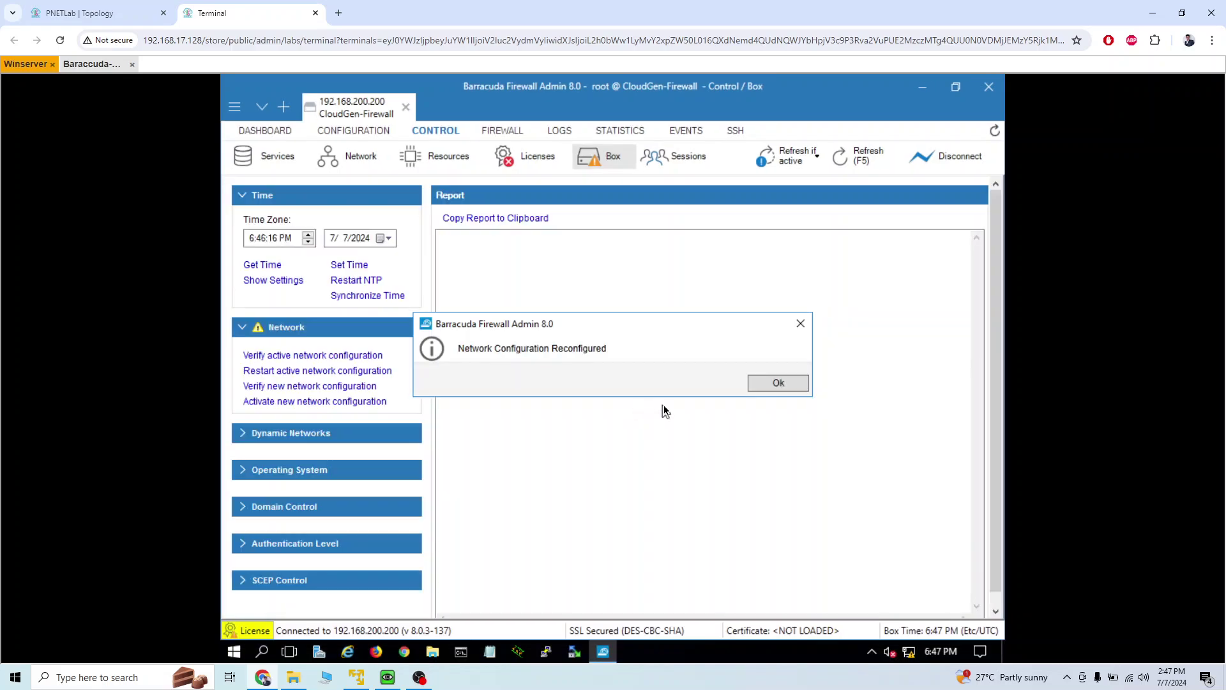
left_click(774, 384)
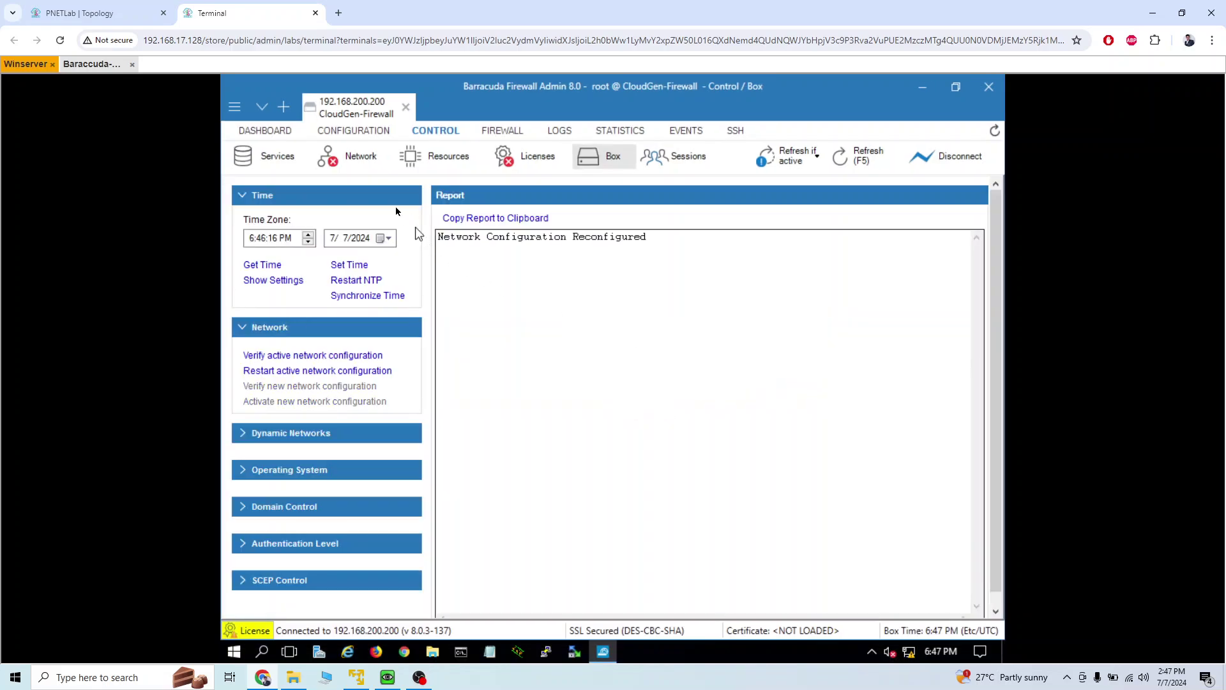
left_click(364, 161)
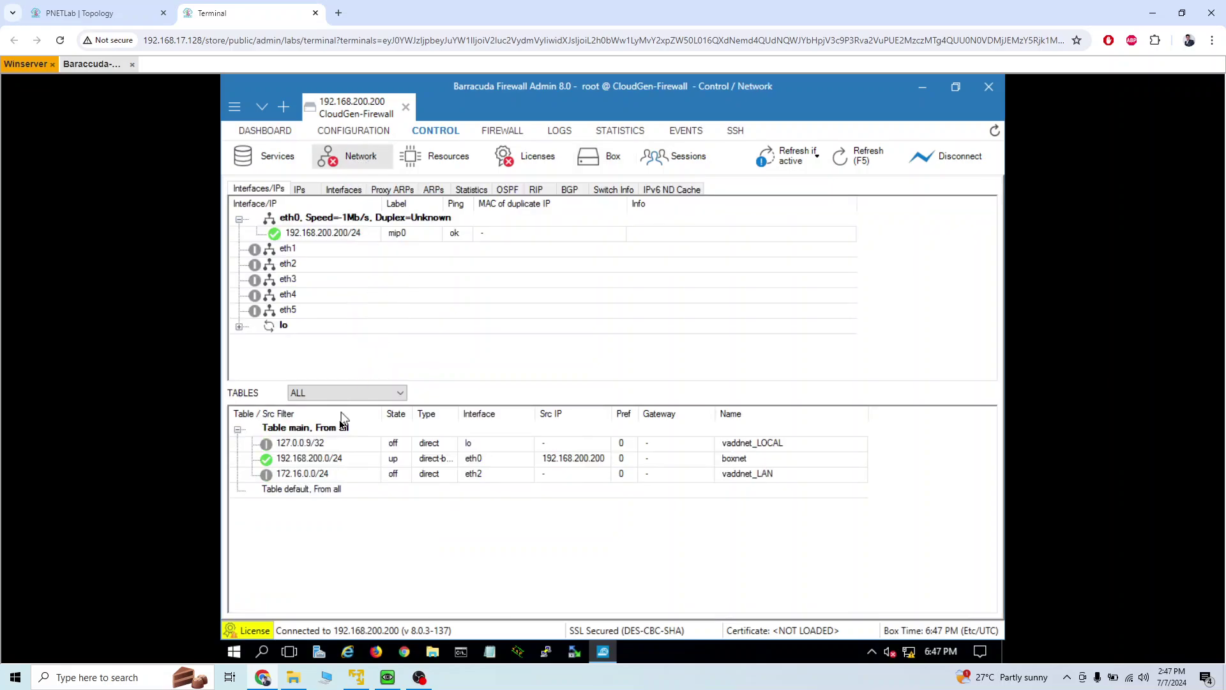
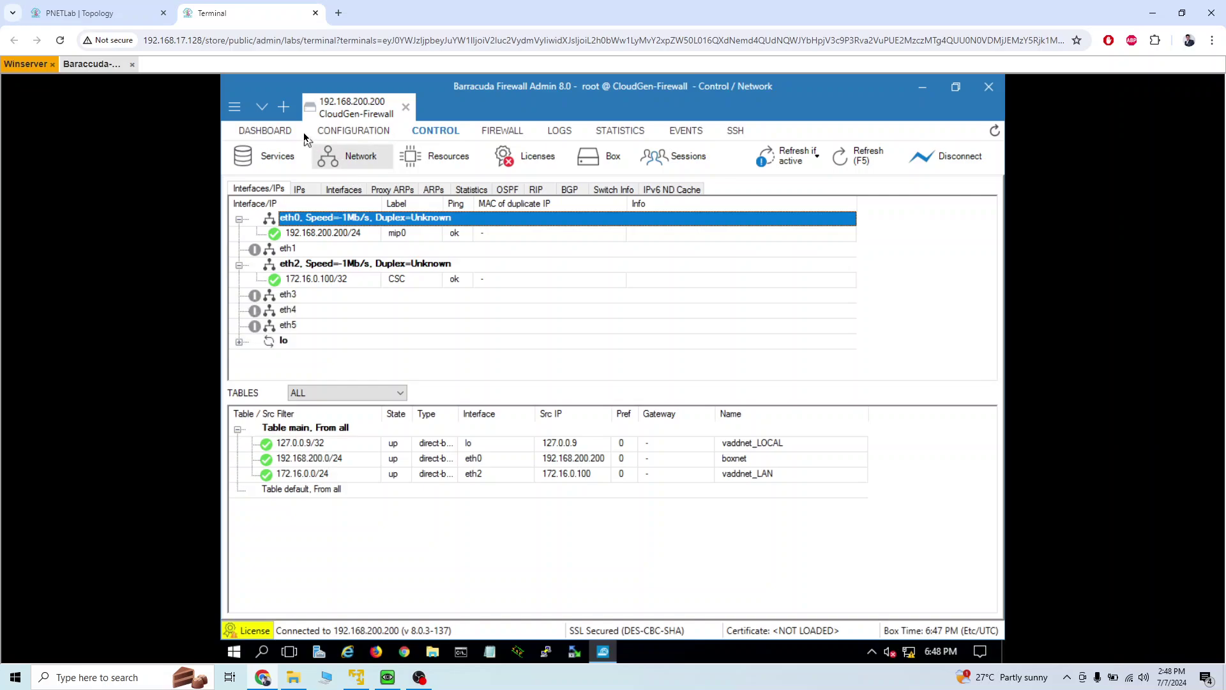
Step: Open the box Network configuration and request its management IP Configuration page
left_click(348, 131)
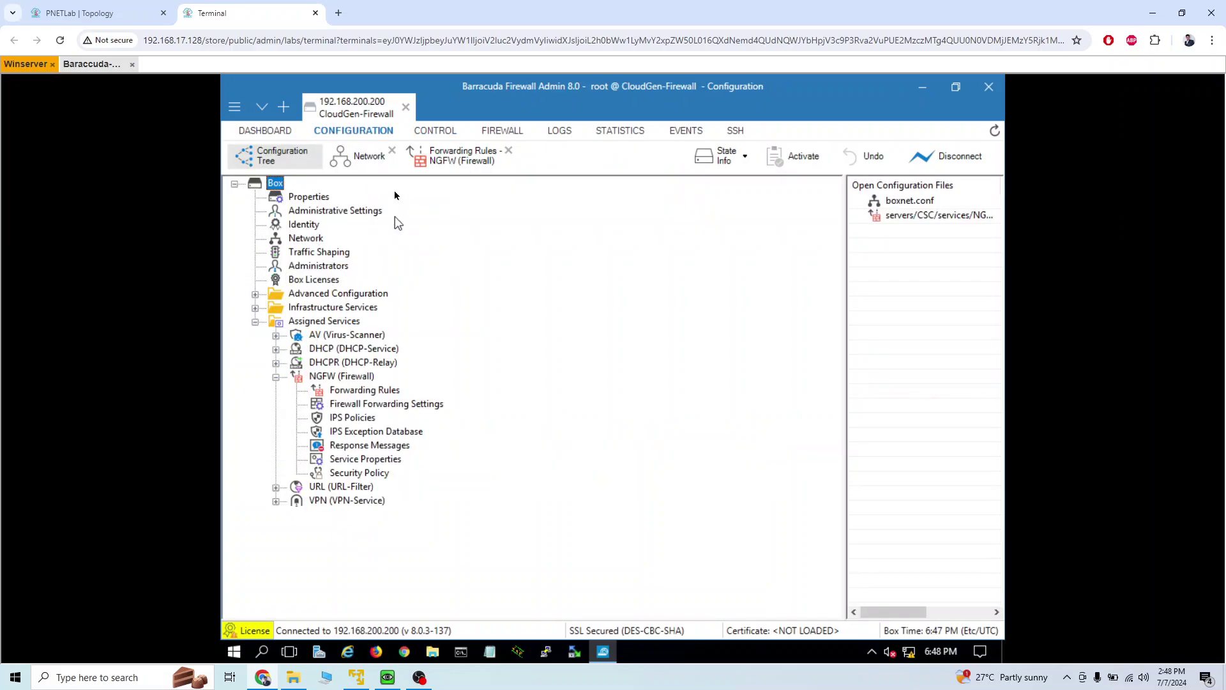
left_click(370, 156)
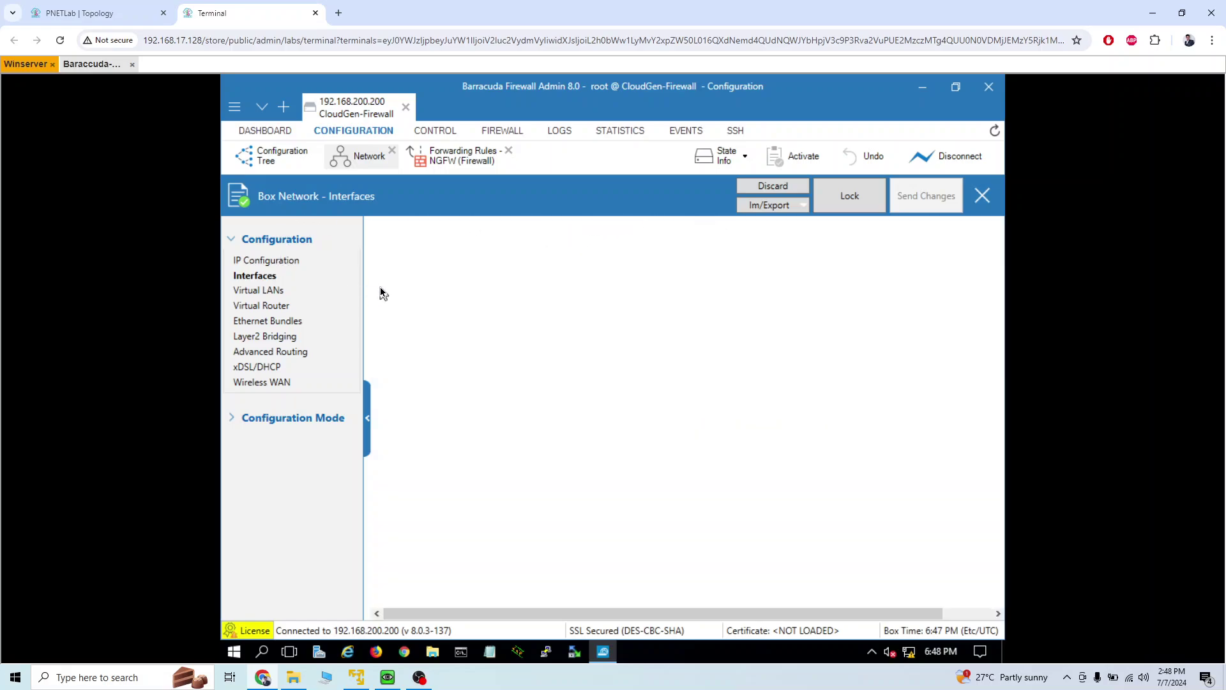
left_click(267, 264)
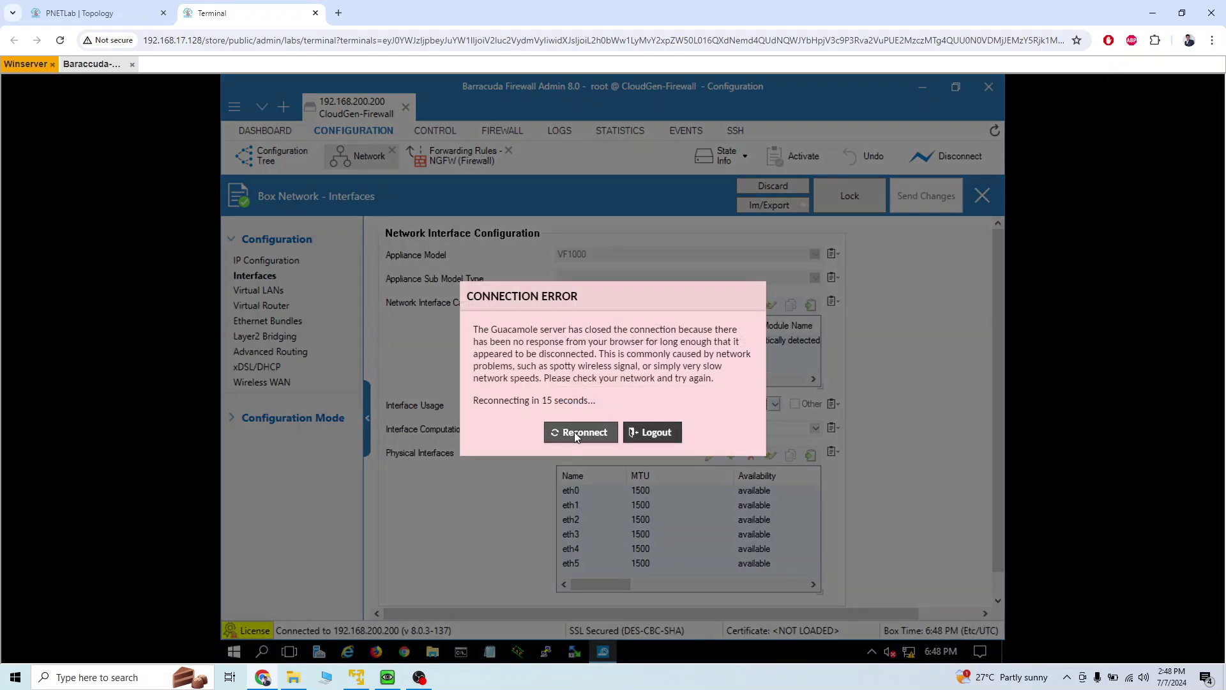
Step: Dismiss the not-responding warning and reconnect the Guacamole session to the firewall's interface configuration
left_click(575, 430)
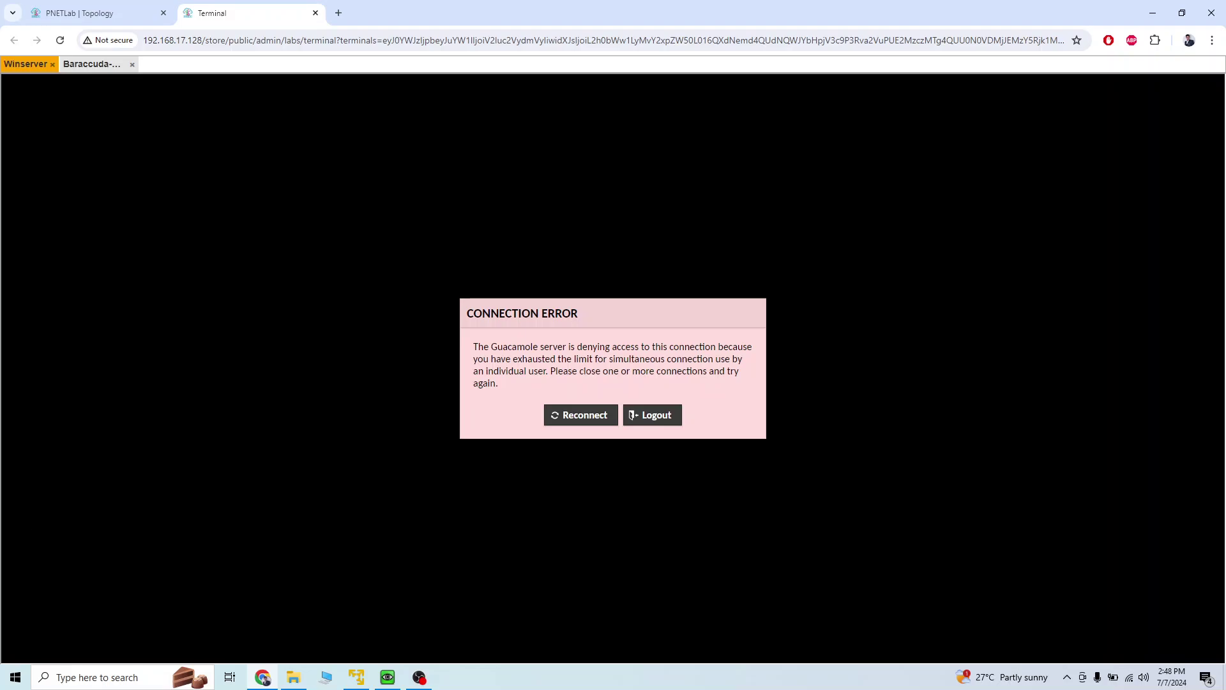
left_click(581, 414)
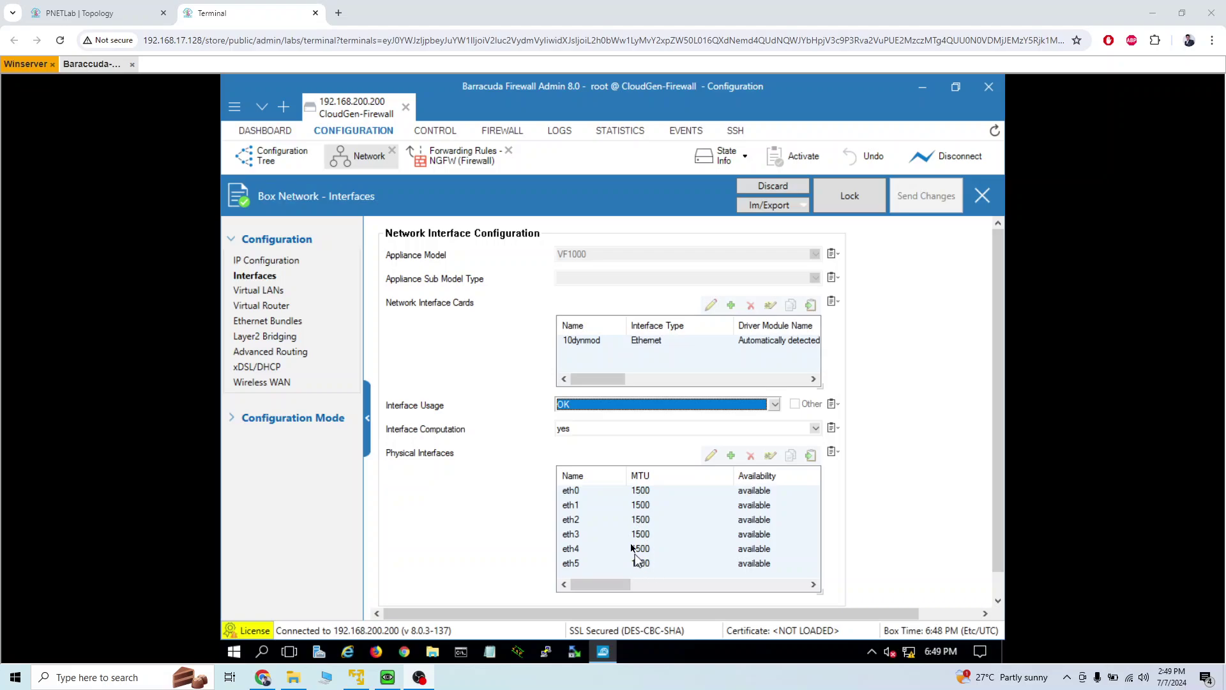
Step: View the management IP configuration, close the Forwarding Rules tab and return to the Configuration Tree
left_click(270, 261)
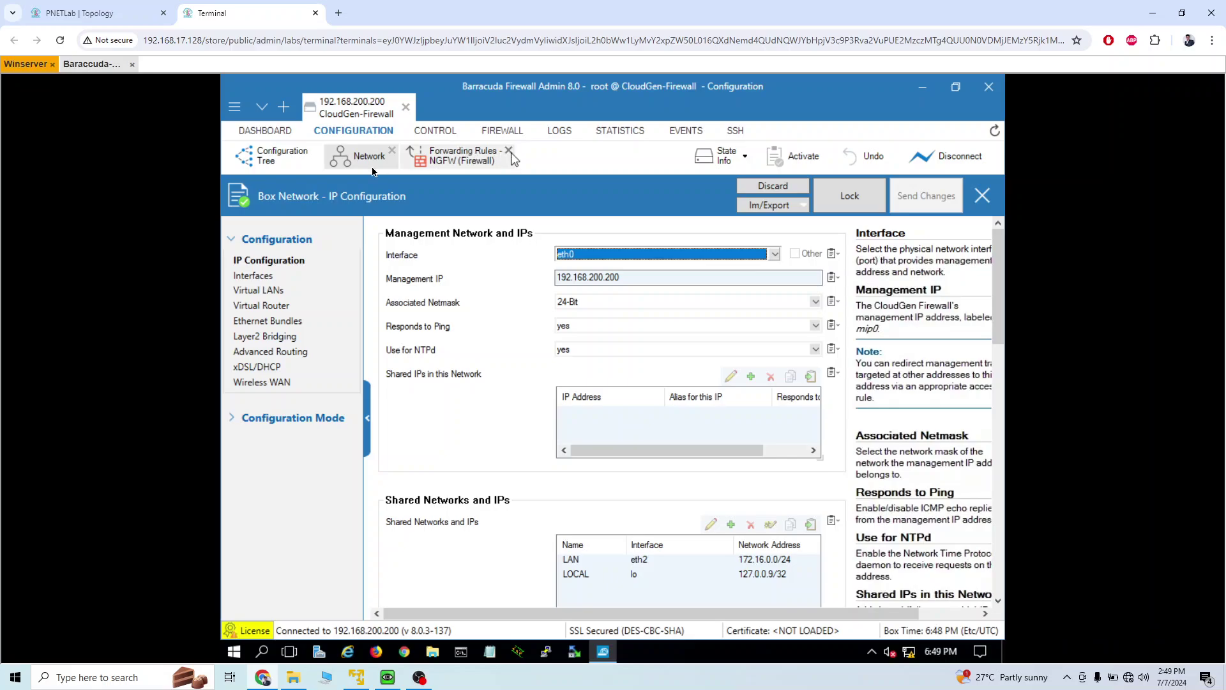
left_click(510, 151)
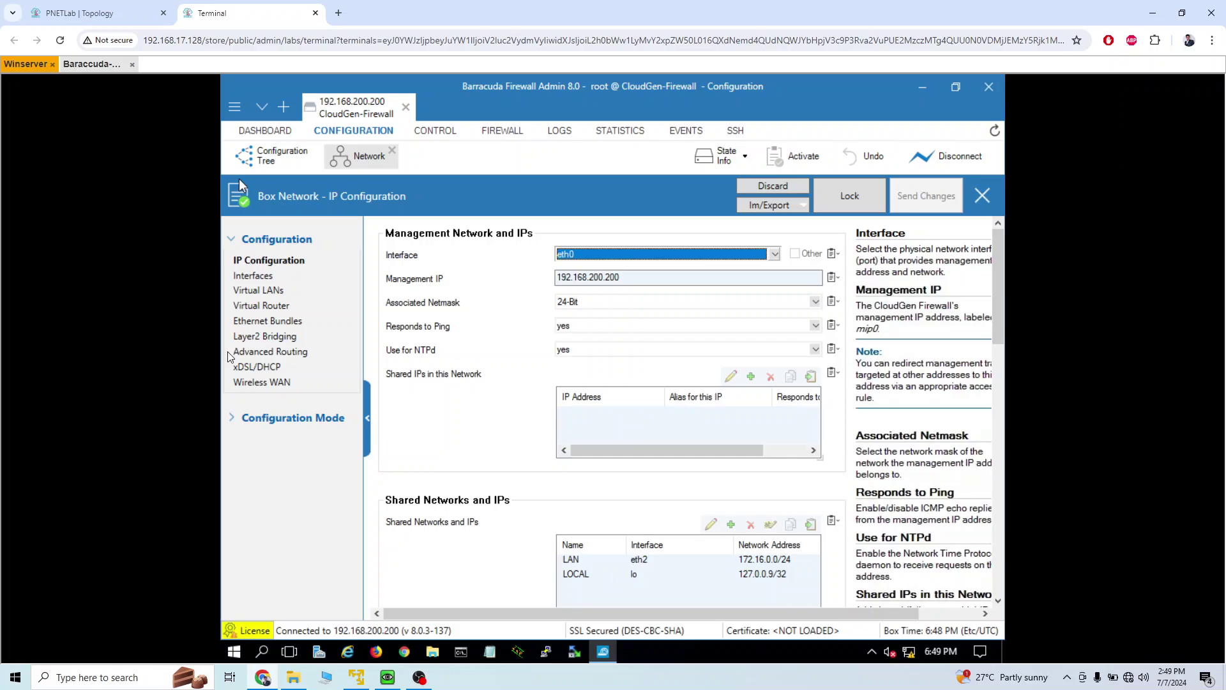
left_click(279, 155)
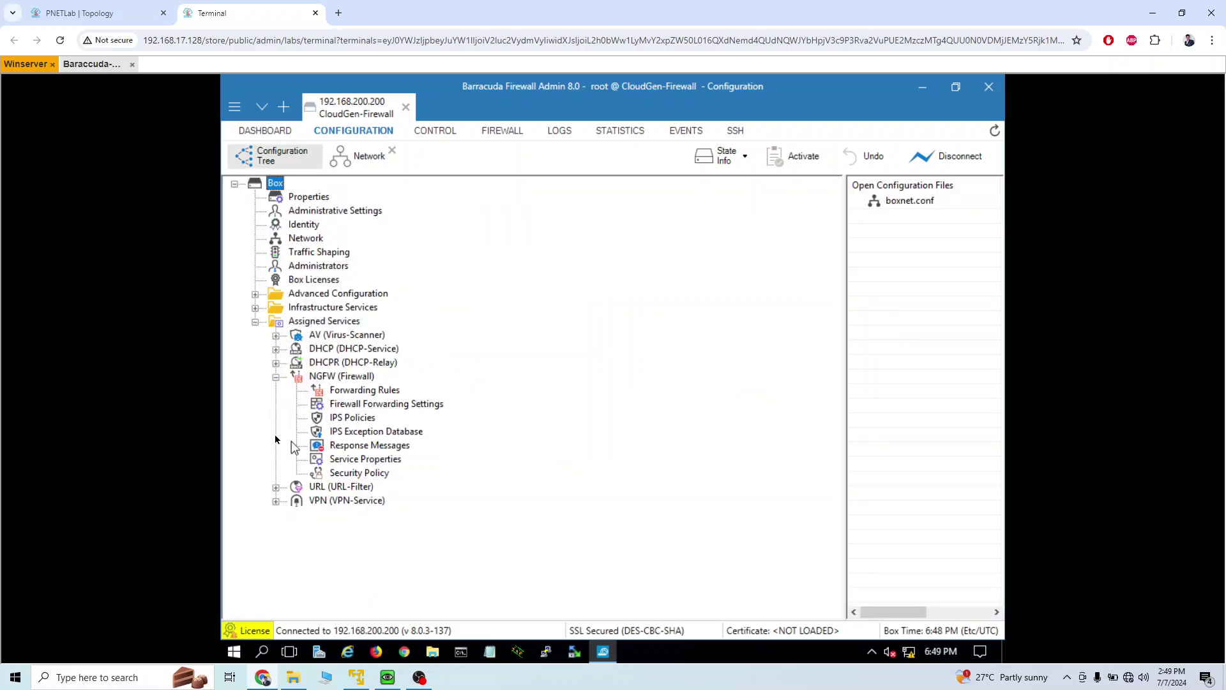
Step: Open NGFW Forwarding Rules, showing Pass NewRule with Dynamic NAT above BLOCKALL
double_click(348, 391)
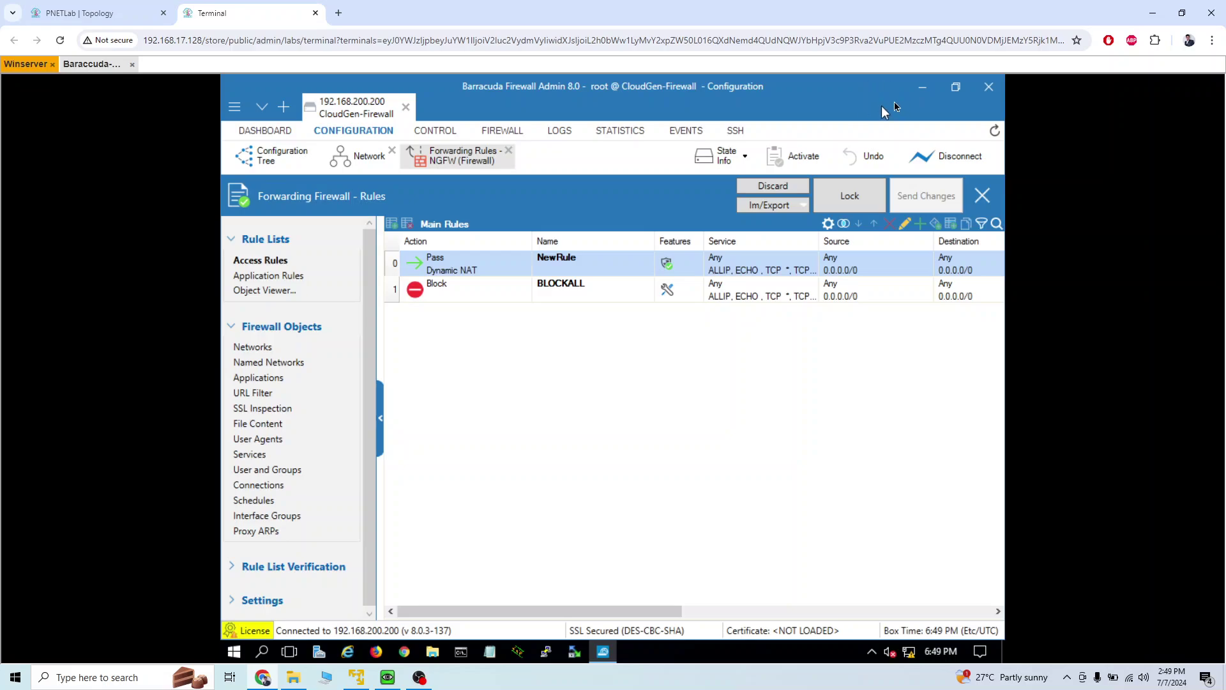
left_click(307, 152)
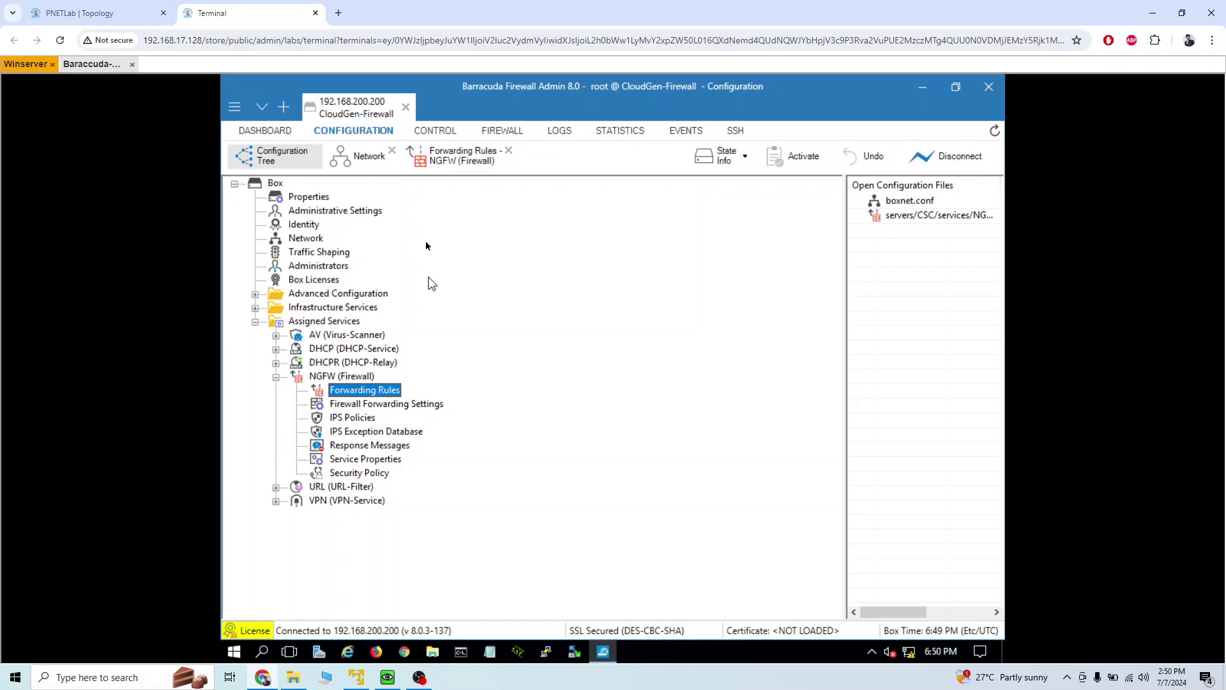
left_click(377, 157)
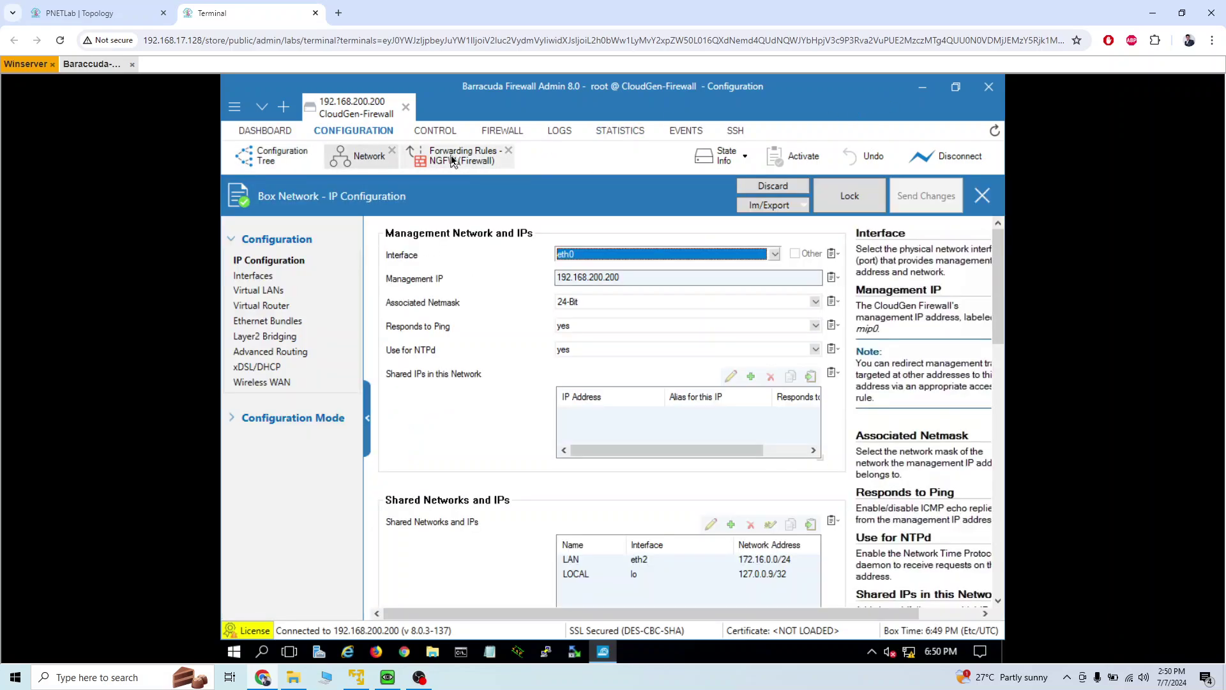
left_click(459, 159)
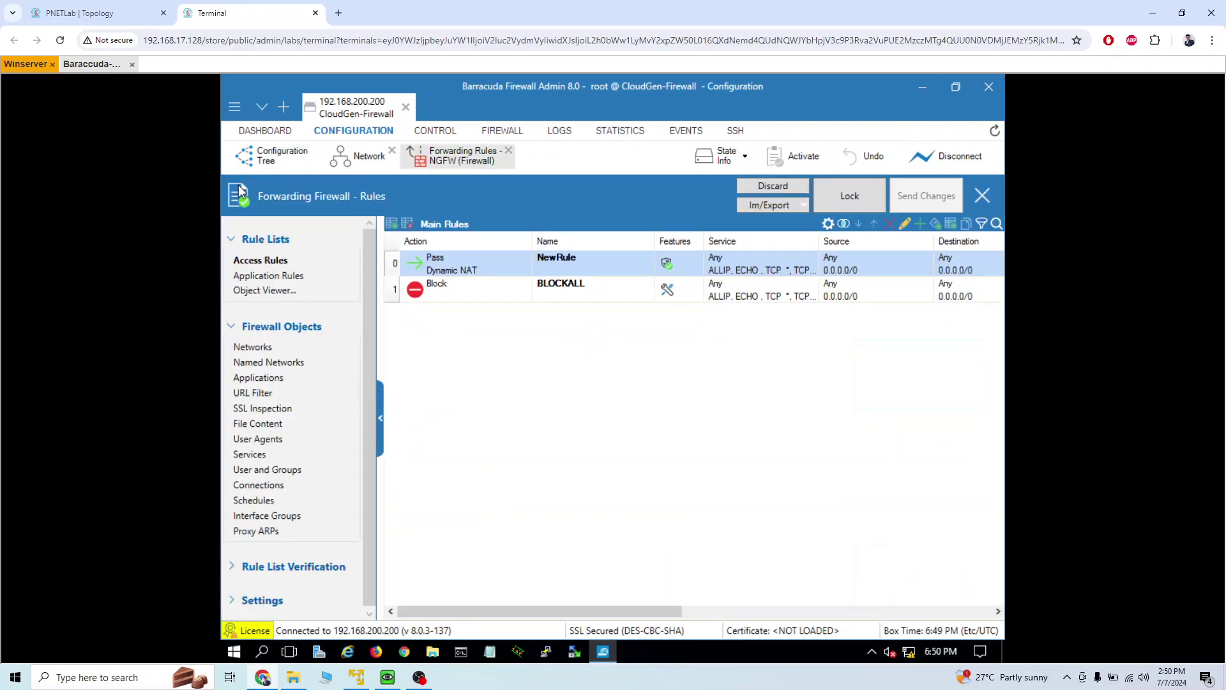